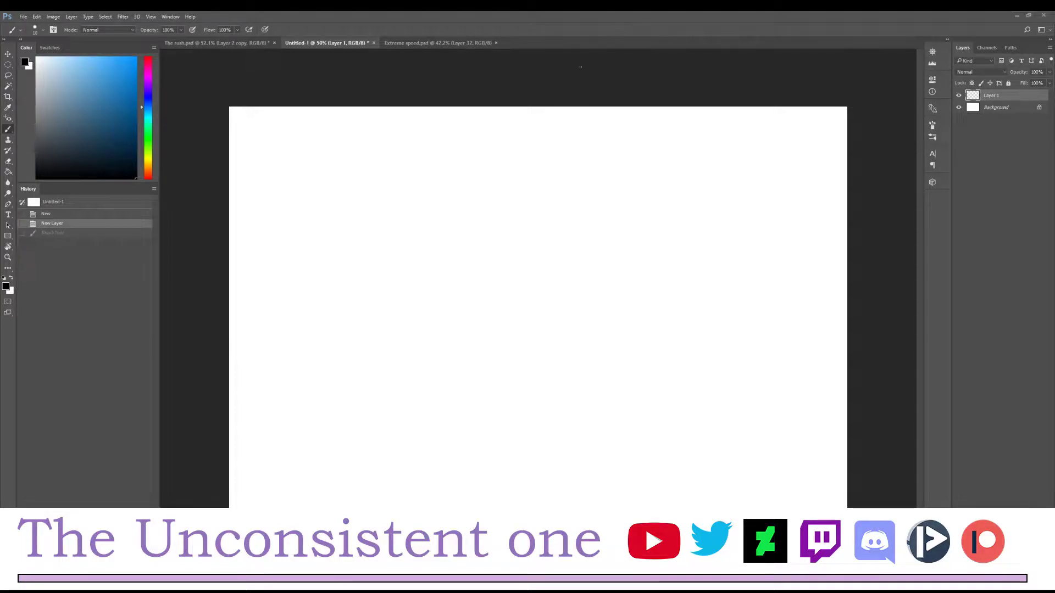
Glance at the finished pony artwork, then paint and undo a looping test stroke on Untitled-1.
{"action": "left_click", "coordinate": [455, 43]}
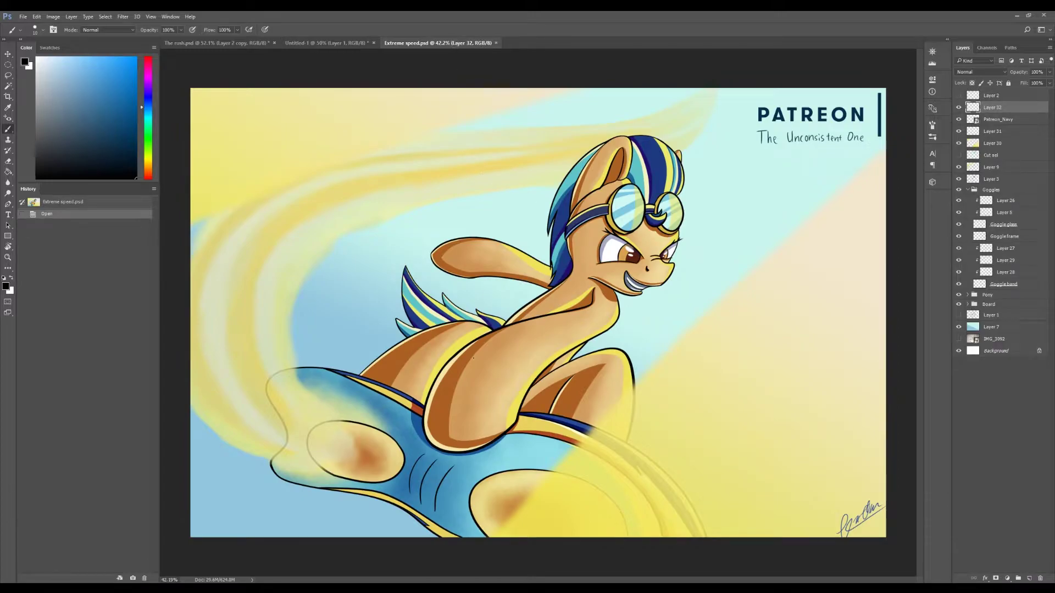
{"action": "left_click", "coordinate": [344, 46]}
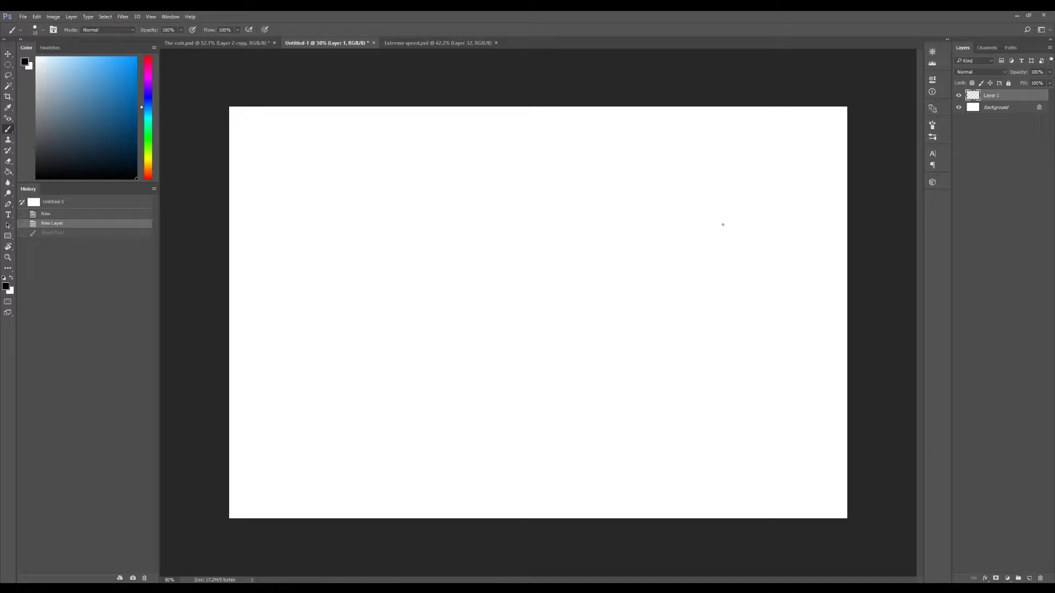
{"action": "mouse_move", "coordinate": [417, 350]}
{"action": "left_mouse_down"}
{"action": "mouse_move", "coordinate": [572, 187]}
{"action": "mouse_move", "coordinate": [709, 197]}
{"action": "left_mouse_up"}
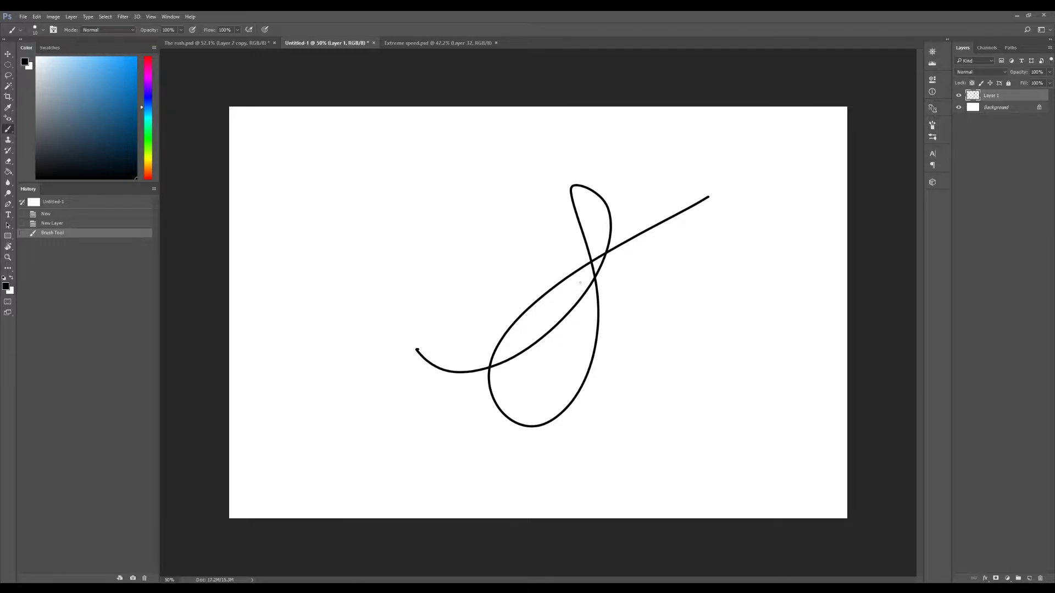
{"action": "key", "text": "ctrl+z"}
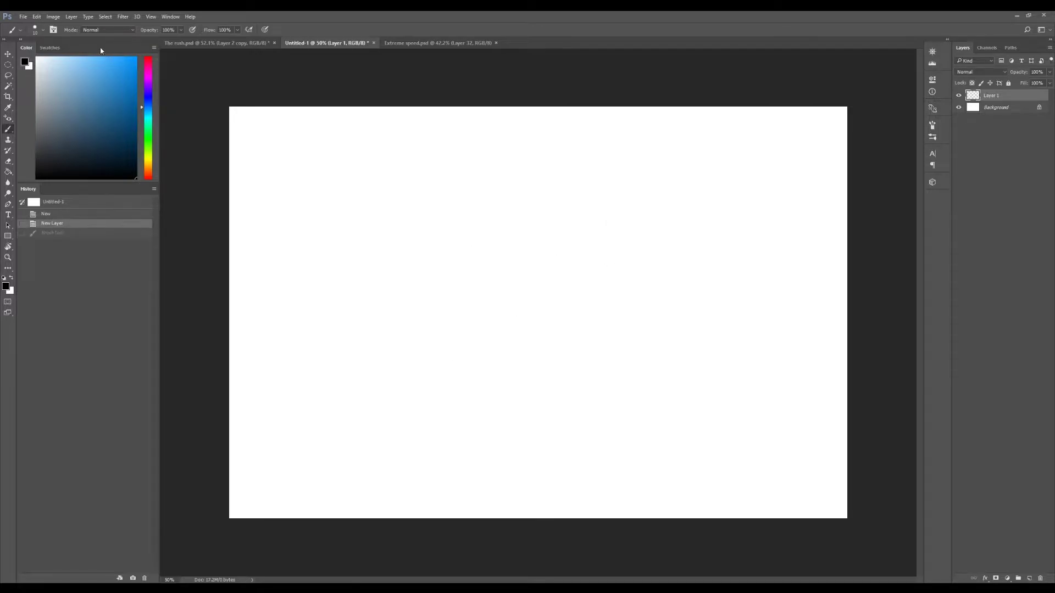
Try the soft 100 px brush preset with a grey test stroke, then undo it.
{"action": "left_click", "coordinate": [40, 29]}
{"action": "left_click", "coordinate": [70, 109]}
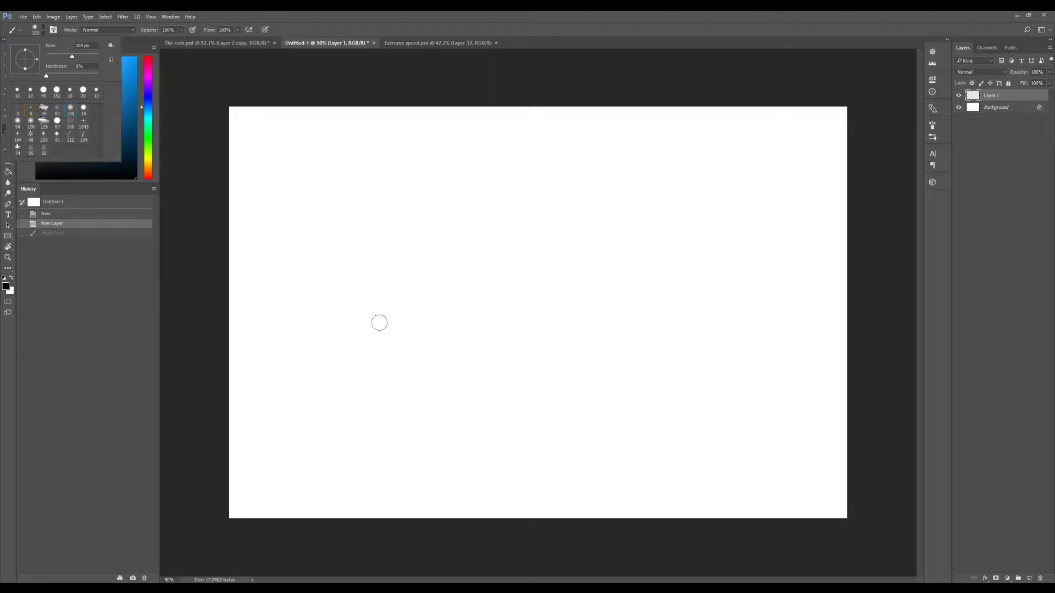
{"action": "mouse_move", "coordinate": [379, 322]}
{"action": "left_mouse_down"}
{"action": "mouse_move", "coordinate": [626, 197]}
{"action": "mouse_move", "coordinate": [590, 185]}
{"action": "left_mouse_up"}
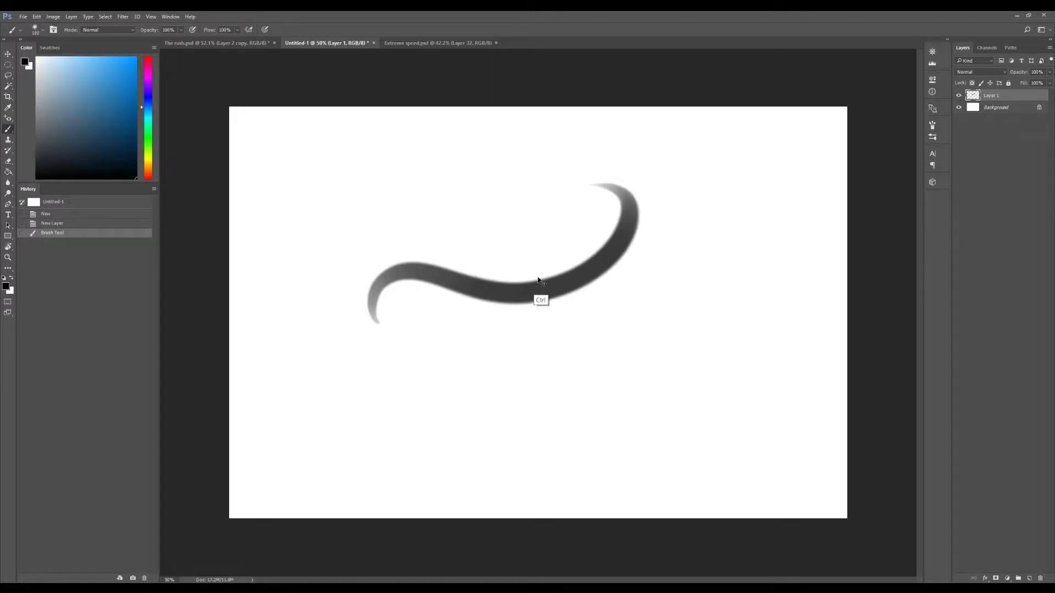
{"action": "key", "text": "ctrl+z"}
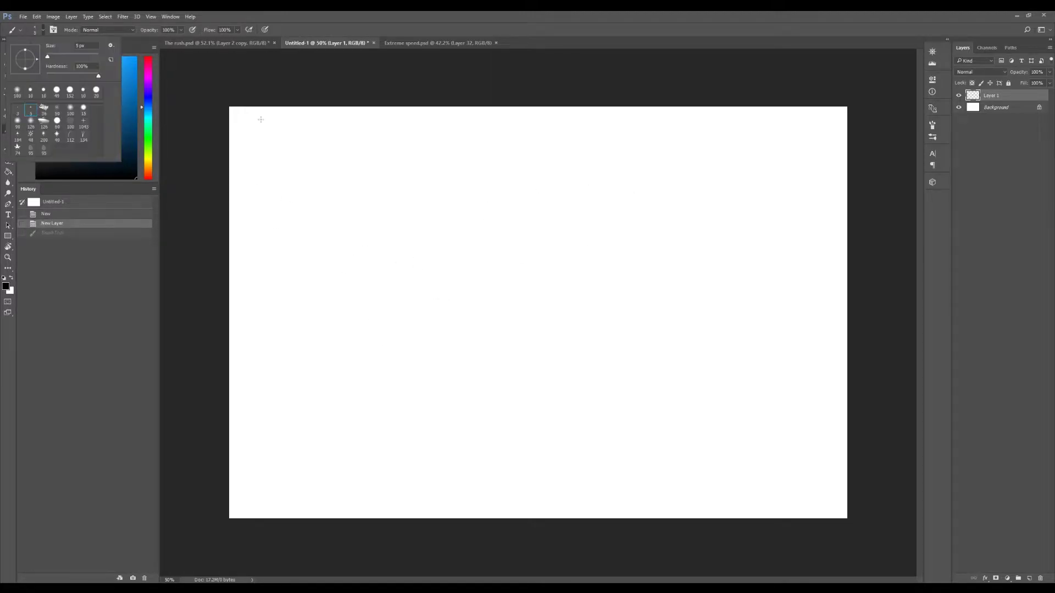
In the detailed brush settings, check Brush Tip Shape and keep spacing on at 1%.
{"action": "left_click", "coordinate": [932, 124]}
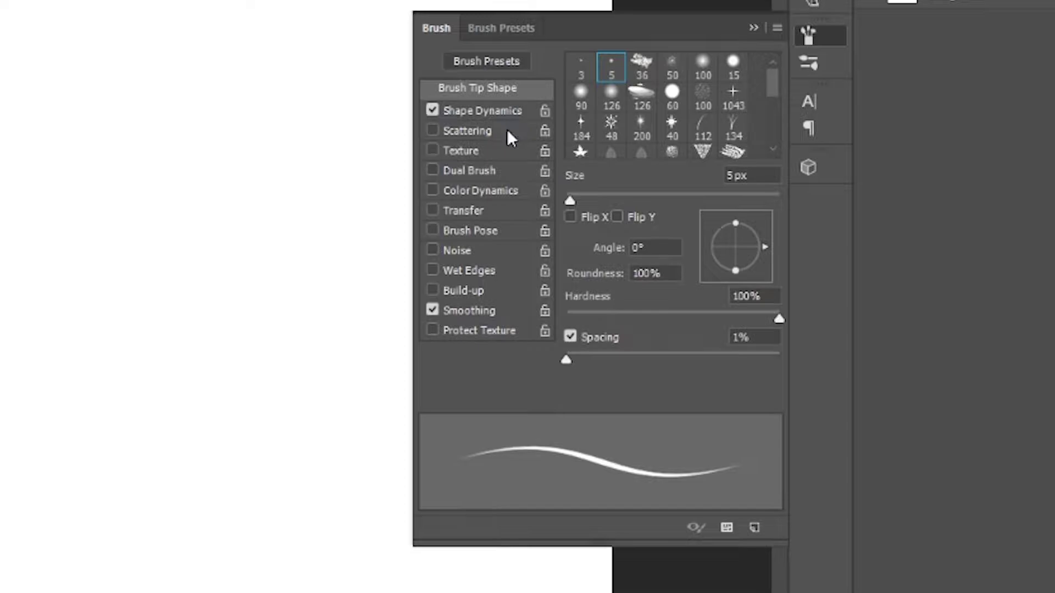
{"action": "left_click", "coordinate": [504, 109]}
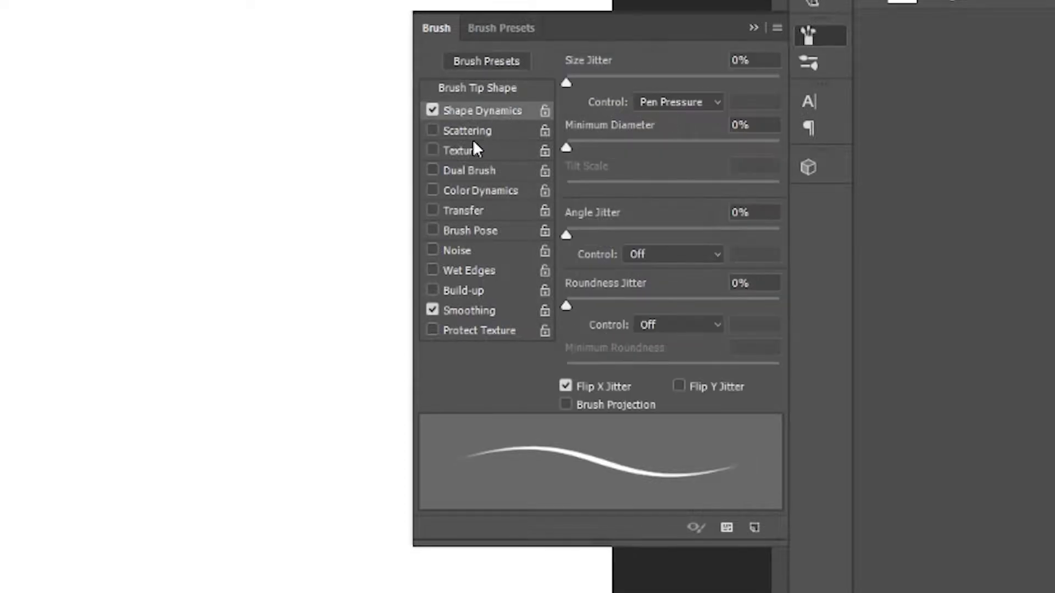
{"action": "left_click", "coordinate": [489, 93]}
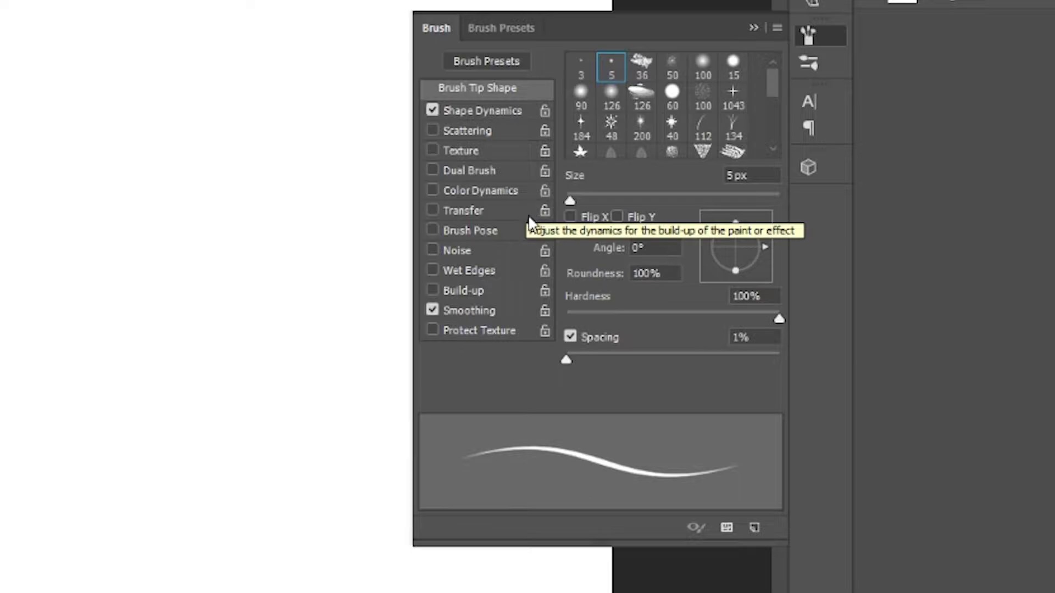
{"action": "left_click", "coordinate": [570, 337]}
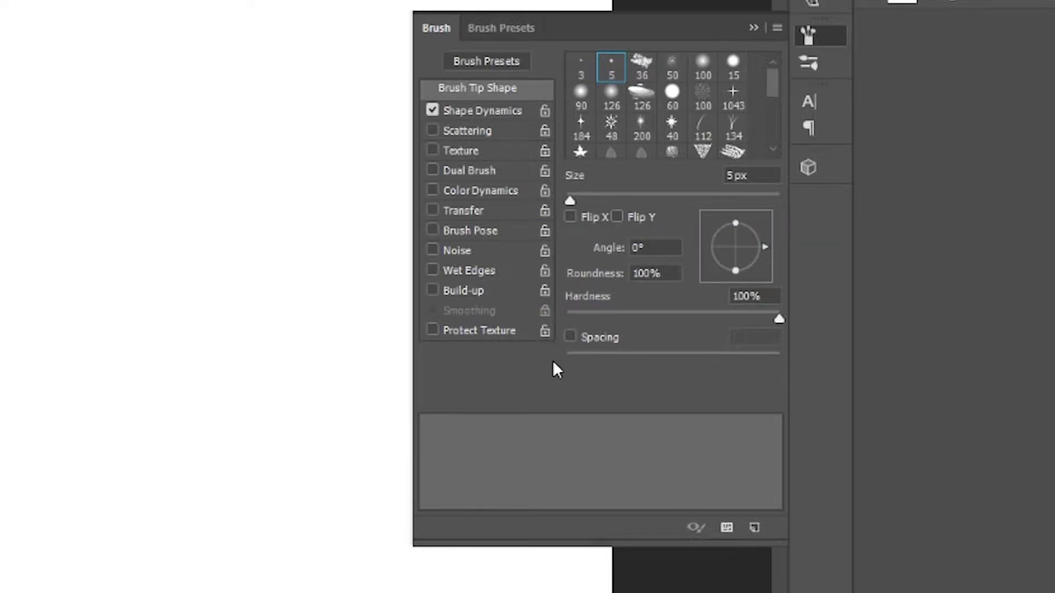
{"action": "left_click", "coordinate": [570, 338]}
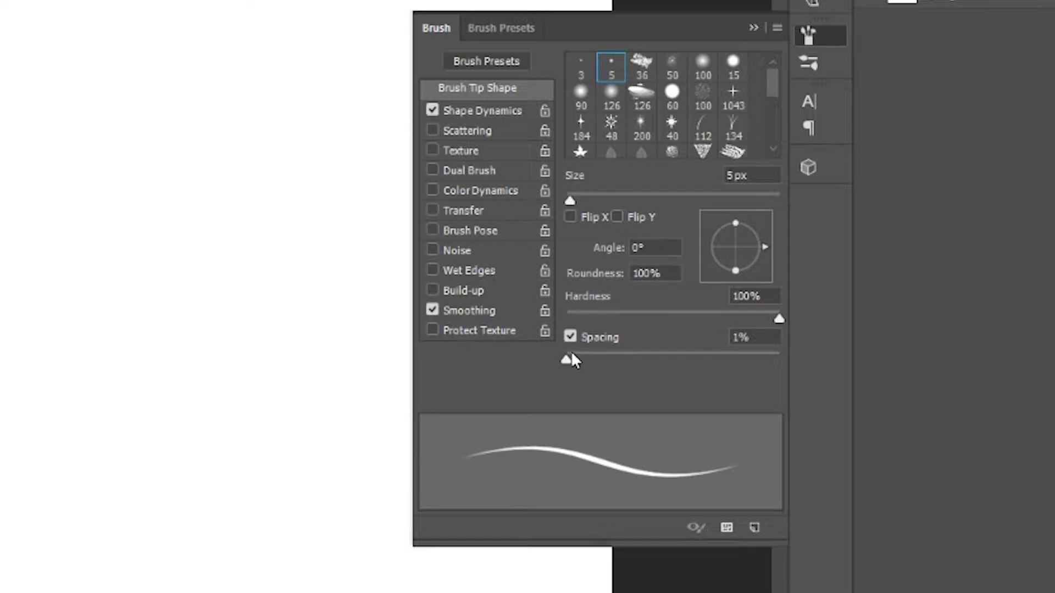
Set Shape Dynamics Size Jitter Control to Pen Pressure.
{"action": "left_click", "coordinate": [482, 112]}
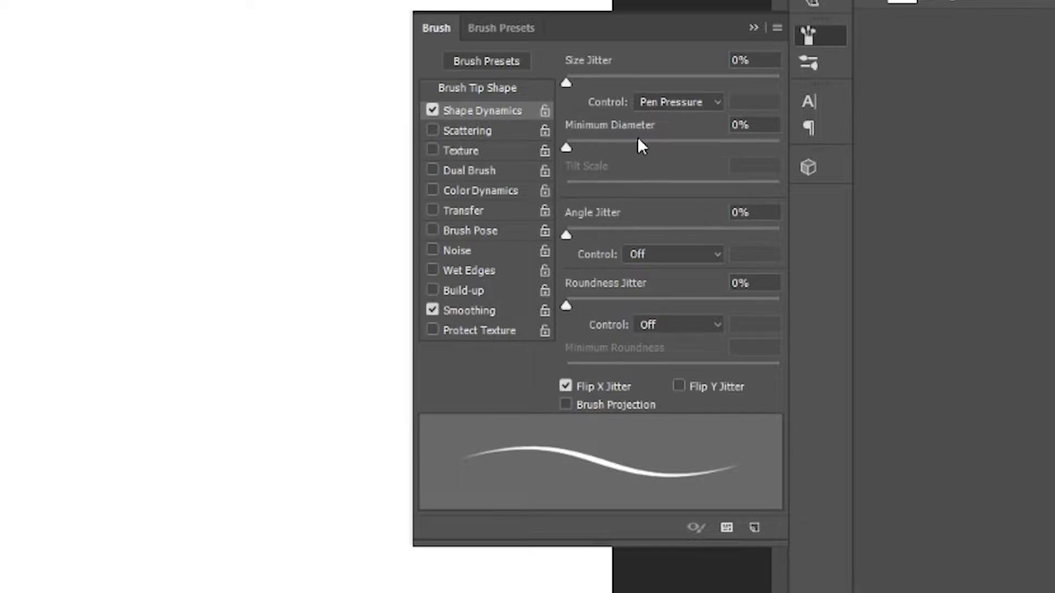
{"action": "left_click", "coordinate": [662, 102]}
{"action": "left_click", "coordinate": [678, 147]}
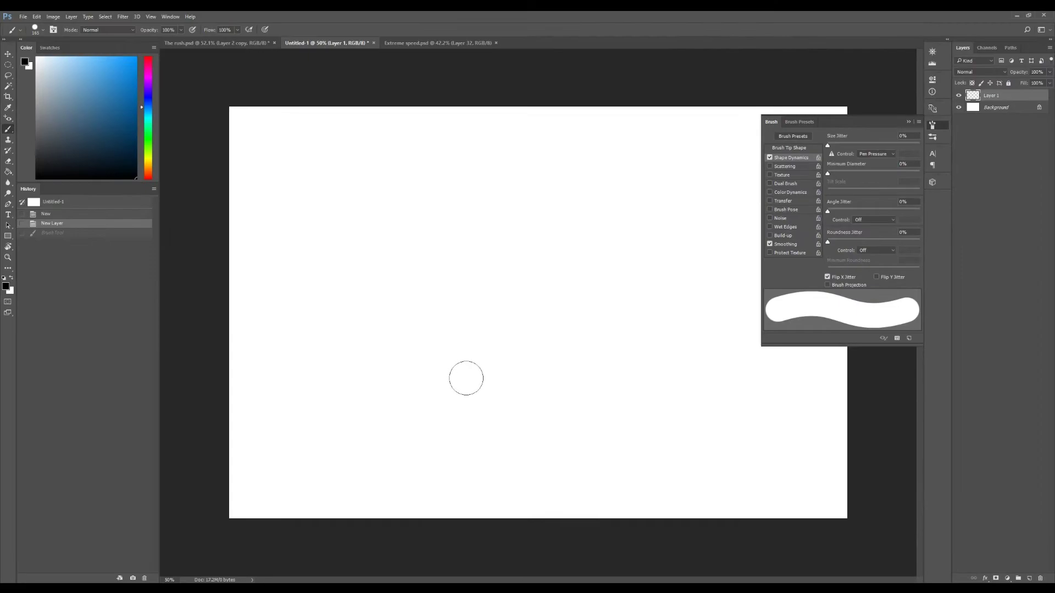
{"action": "mouse_move", "coordinate": [408, 442]}
{"action": "left_mouse_down"}
{"action": "mouse_move", "coordinate": [434, 401]}
{"action": "mouse_move", "coordinate": [500, 385]}
{"action": "mouse_move", "coordinate": [553, 318]}
{"action": "mouse_move", "coordinate": [519, 286]}
{"action": "mouse_move", "coordinate": [490, 333]}
{"action": "mouse_move", "coordinate": [540, 400]}
{"action": "mouse_move", "coordinate": [513, 458]}
{"action": "mouse_move", "coordinate": [441, 439]}
{"action": "mouse_move", "coordinate": [418, 378]}
{"action": "mouse_move", "coordinate": [422, 315]}
{"action": "mouse_move", "coordinate": [456, 264]}
{"action": "mouse_move", "coordinate": [511, 254]}
{"action": "mouse_move", "coordinate": [679, 367]}
{"action": "left_mouse_up"}
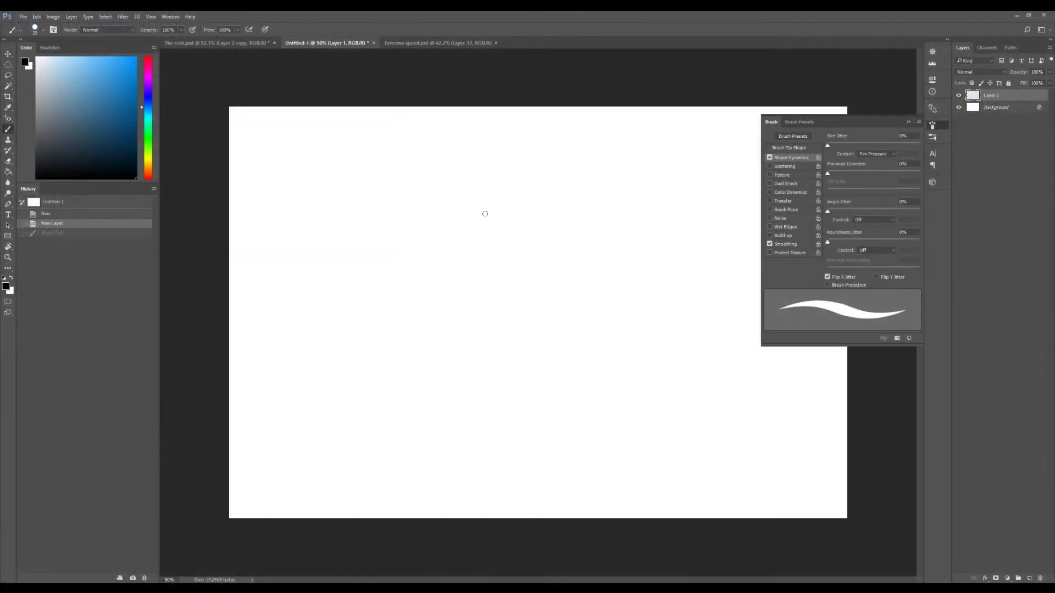
{"action": "mouse_move", "coordinate": [482, 212]}
{"action": "left_mouse_down"}
{"action": "mouse_move", "coordinate": [493, 214]}
{"action": "mouse_move", "coordinate": [459, 435]}
{"action": "mouse_move", "coordinate": [391, 340]}
{"action": "left_mouse_up"}
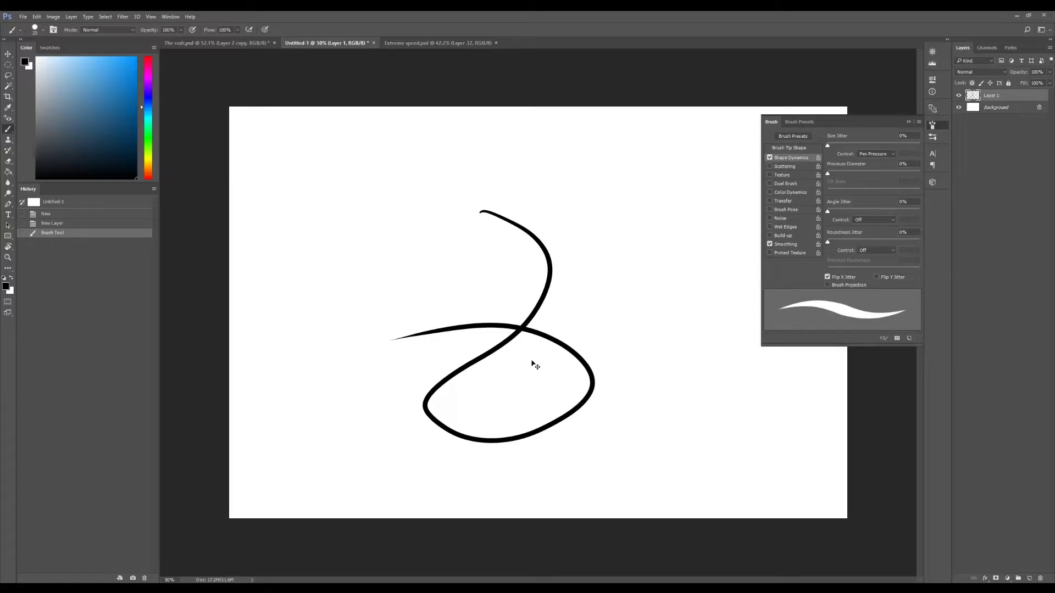
{"action": "key", "text": "ctrl+z"}
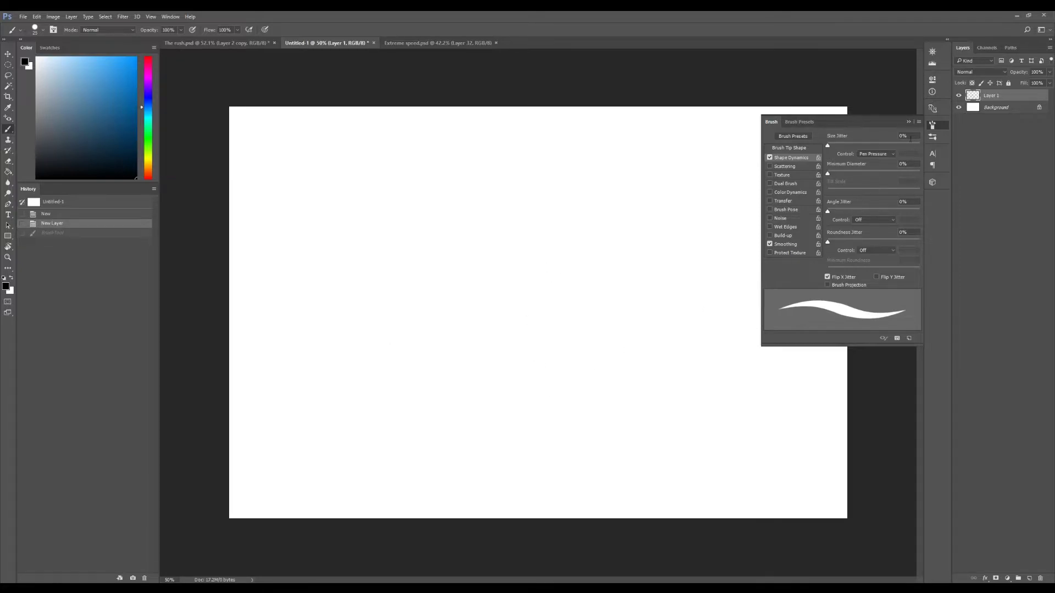
Collapse the brush settings, paint two long test lines, zoom and pan to inspect, then undo both.
{"action": "left_click", "coordinate": [908, 123]}
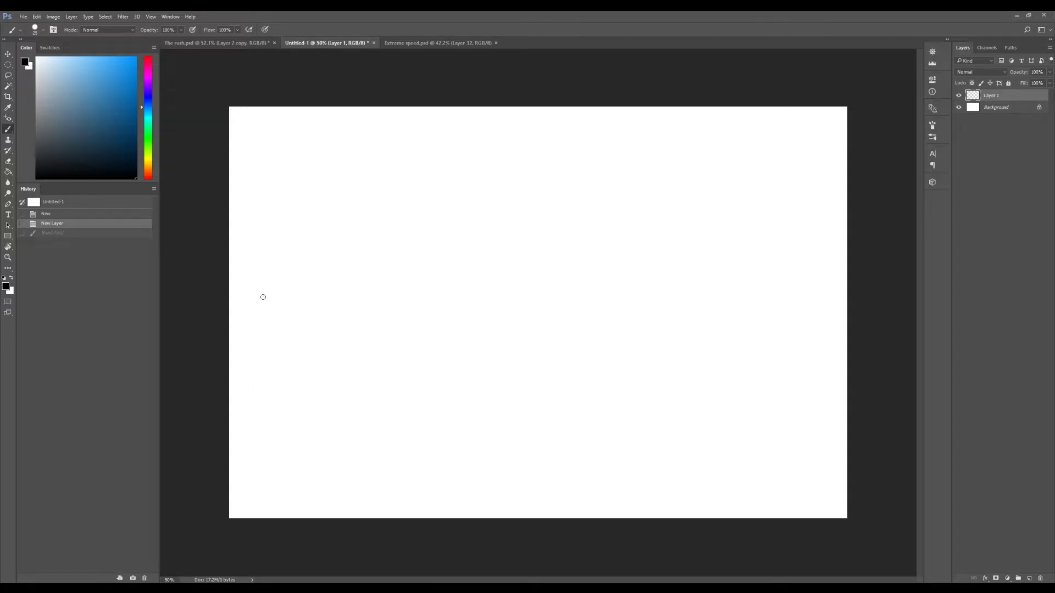
{"action": "mouse_move", "coordinate": [263, 297]}
{"action": "left_mouse_down"}
{"action": "mouse_move", "coordinate": [538, 196]}
{"action": "mouse_move", "coordinate": [659, 168]}
{"action": "left_mouse_up"}
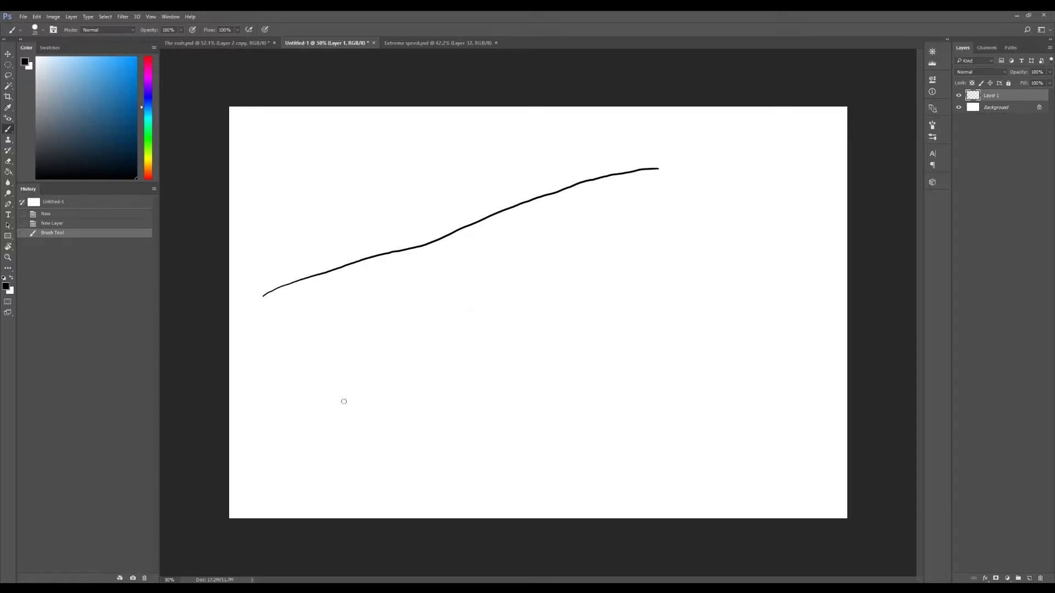
{"action": "left_click_drag", "start_coordinate": [286, 437], "coordinate": [849, 222]}
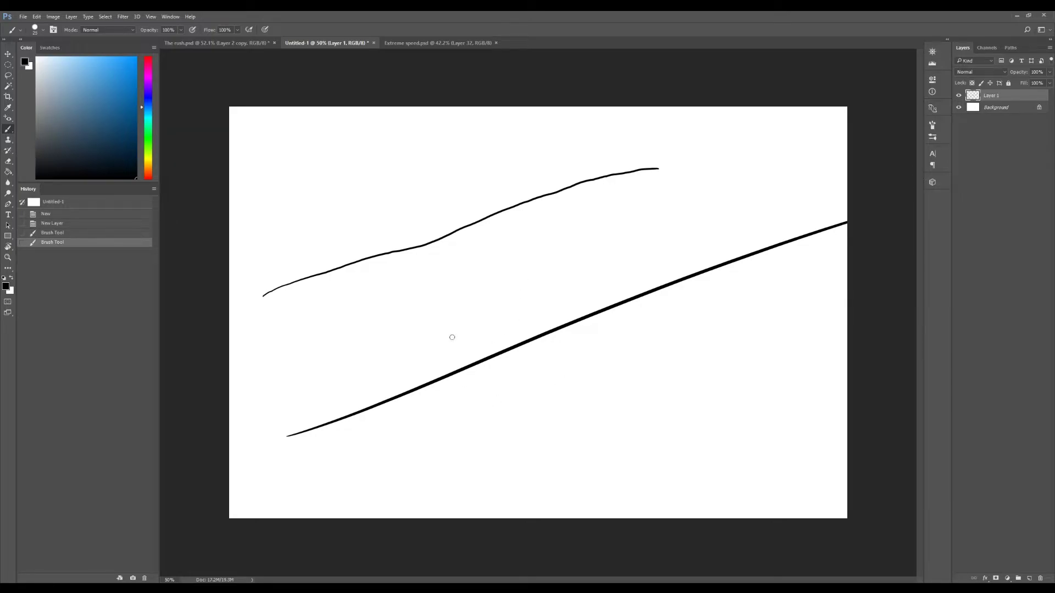
{"action": "left_click_drag", "start_coordinate": [484, 209], "coordinate": [525, 197]}
{"action": "mouse_move", "coordinate": [564, 315]}
{"action": "left_mouse_down"}
{"action": "mouse_move", "coordinate": [516, 224]}
{"action": "mouse_move", "coordinate": [509, 257]}
{"action": "left_mouse_up"}
{"action": "scroll", "coordinate": [506, 214], "scroll_direction": "down", "scroll_amount": 2}
{"action": "key", "text": "ctrl+alt+z"}
{"action": "key", "text": "ctrl+alt+z"}
{"action": "key", "text": "z"}
{"action": "key", "text": "b"}
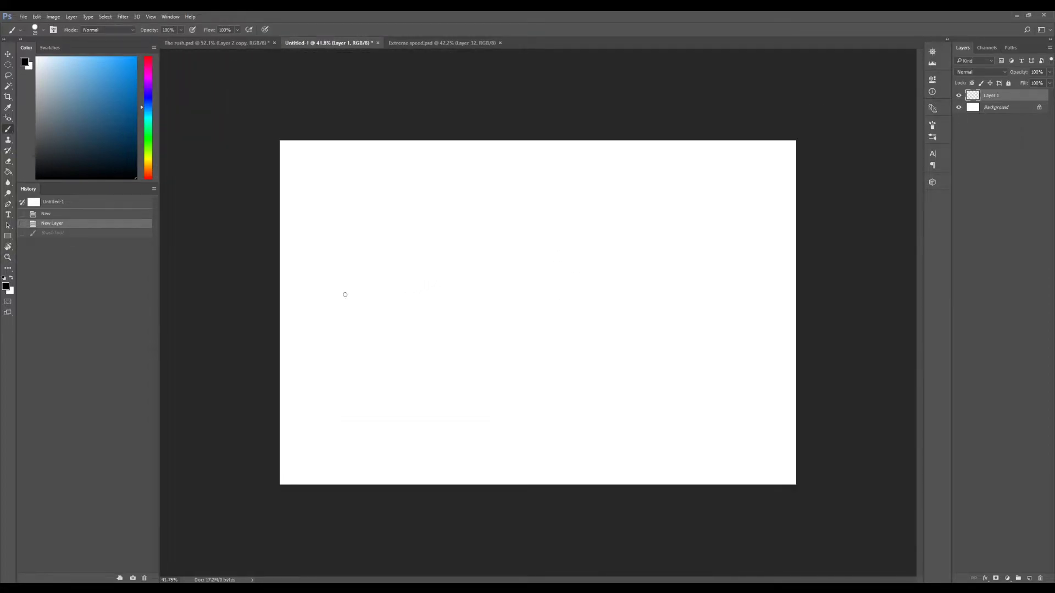
Paint and inspect a curved test stroke, fit the canvas on screen, and undo it.
{"action": "mouse_move", "coordinate": [329, 306]}
{"action": "left_mouse_down"}
{"action": "mouse_move", "coordinate": [372, 254]}
{"action": "mouse_move", "coordinate": [429, 256]}
{"action": "mouse_move", "coordinate": [450, 274]}
{"action": "mouse_move", "coordinate": [461, 318]}
{"action": "mouse_move", "coordinate": [459, 295]}
{"action": "mouse_move", "coordinate": [455, 322]}
{"action": "mouse_move", "coordinate": [636, 344]}
{"action": "mouse_move", "coordinate": [615, 396]}
{"action": "left_mouse_up"}
{"action": "key", "text": "z"}
{"action": "key", "text": "b"}
{"action": "key", "text": "ctrl+0"}
{"action": "key", "text": "ctrl+z"}
{"action": "key", "text": "ctrl+z"}
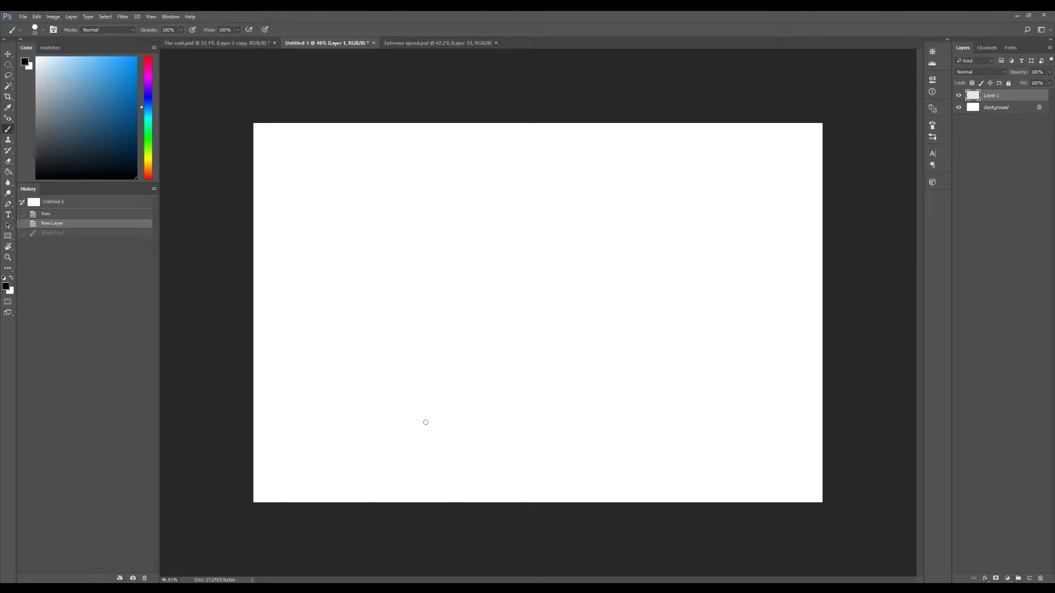
Paint several test arcs and curves, undoing each one.
{"action": "left_click_drag", "start_coordinate": [314, 478], "coordinate": [714, 206]}
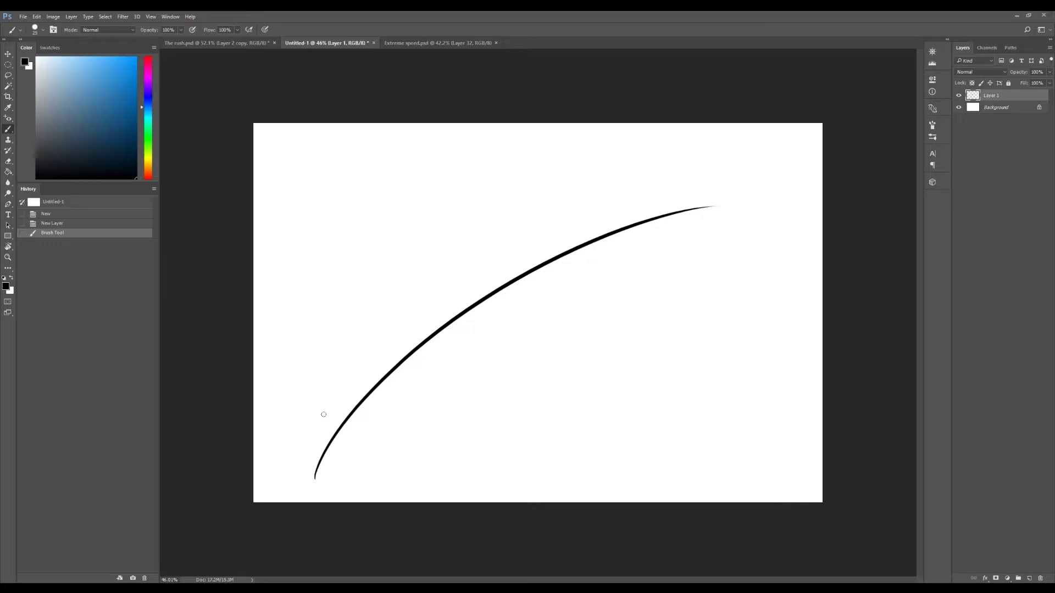
{"action": "key", "text": "ctrl+z"}
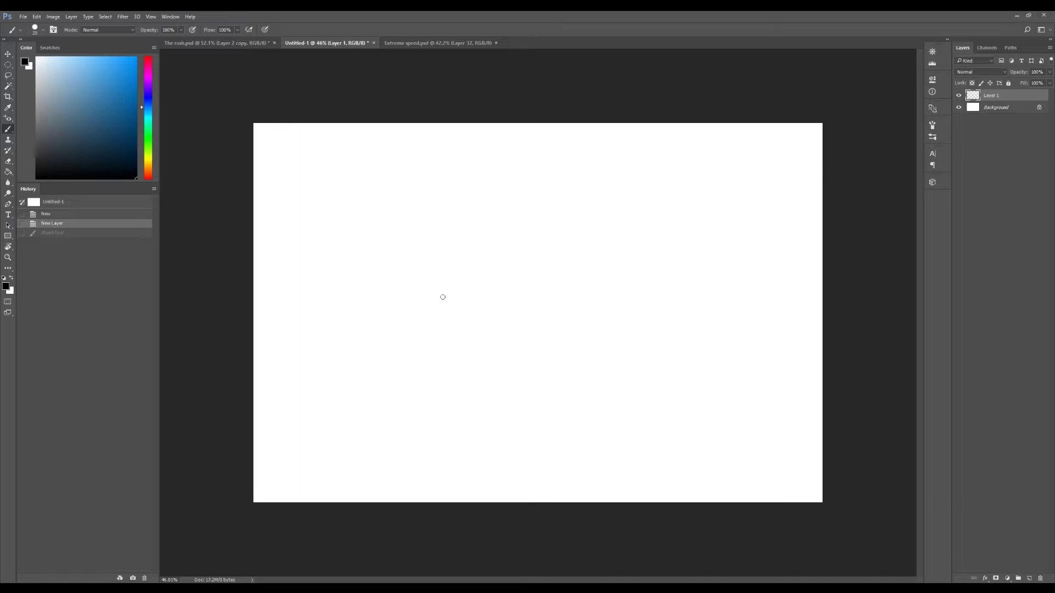
{"action": "key", "text": "ctrl+z"}
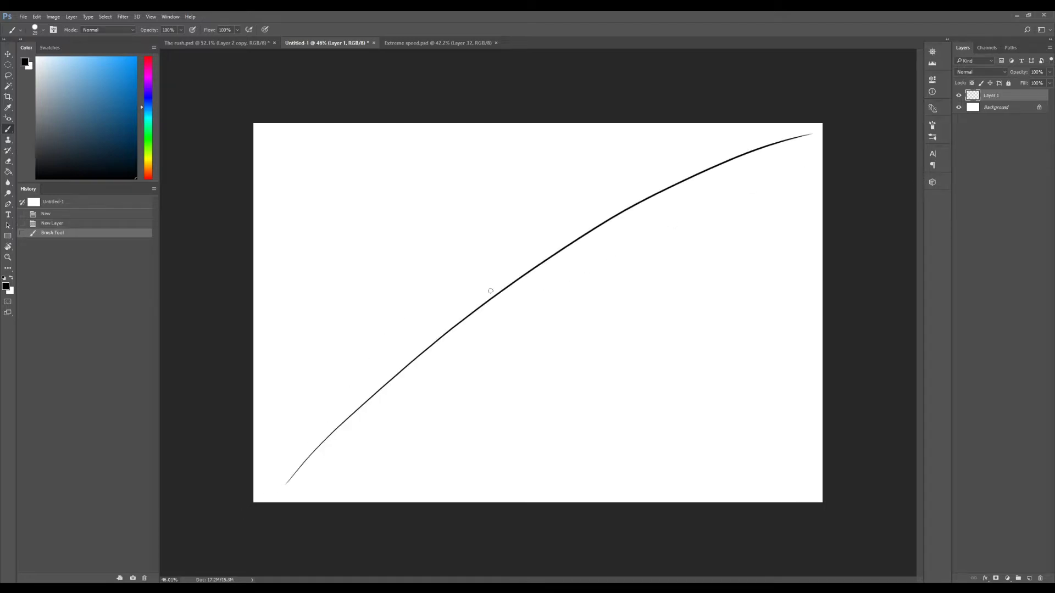
{"action": "key", "text": "ctrl+z"}
{"action": "mouse_move", "coordinate": [564, 192]}
{"action": "left_mouse_down"}
{"action": "mouse_move", "coordinate": [459, 421]}
{"action": "mouse_move", "coordinate": [487, 504]}
{"action": "left_mouse_up"}
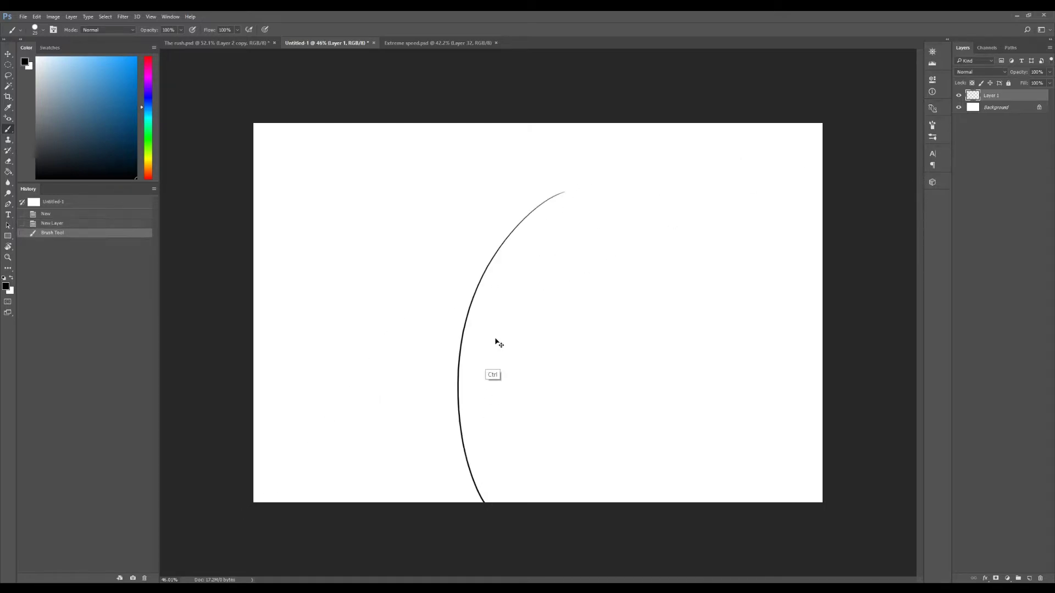
{"action": "key", "text": "ctrl+z"}
{"action": "left_click_drag", "start_coordinate": [391, 183], "coordinate": [567, 428]}
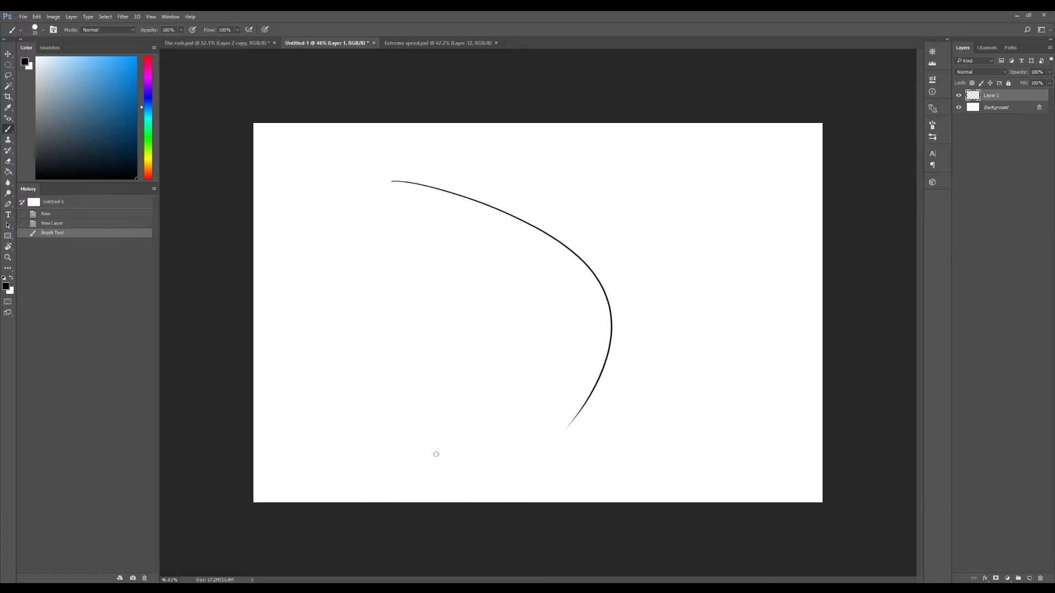
{"action": "key", "text": "ctrl+z"}
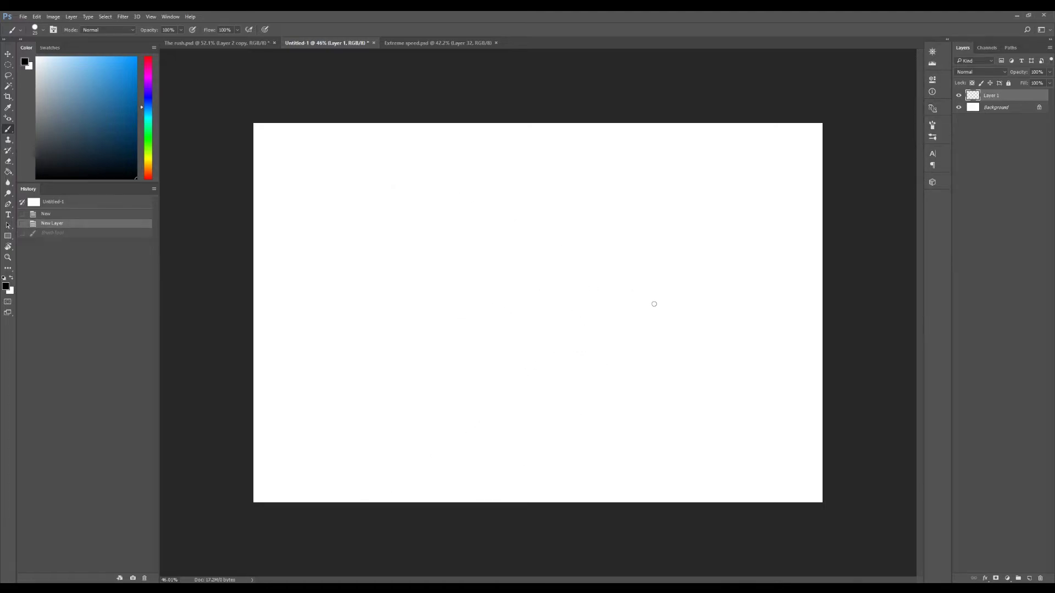
Undo two more test curves and erase the black blot in the bottom-right corner.
{"action": "left_click_drag", "start_coordinate": [791, 480], "coordinate": [791, 471]}
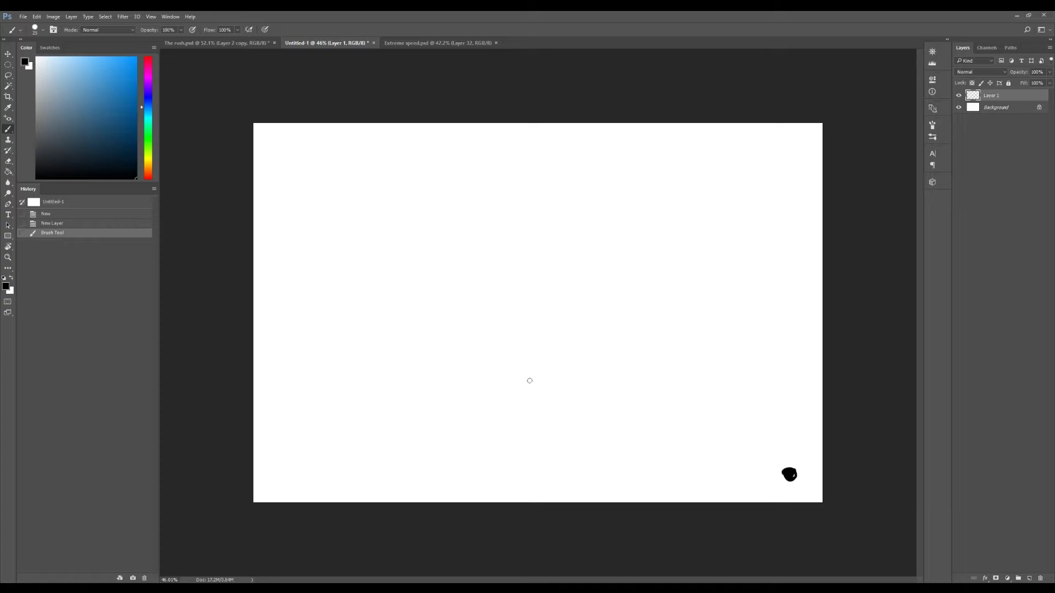
{"action": "mouse_move", "coordinate": [512, 481]}
{"action": "left_mouse_down"}
{"action": "mouse_move", "coordinate": [656, 250]}
{"action": "mouse_move", "coordinate": [776, 234]}
{"action": "mouse_move", "coordinate": [761, 215]}
{"action": "left_mouse_up"}
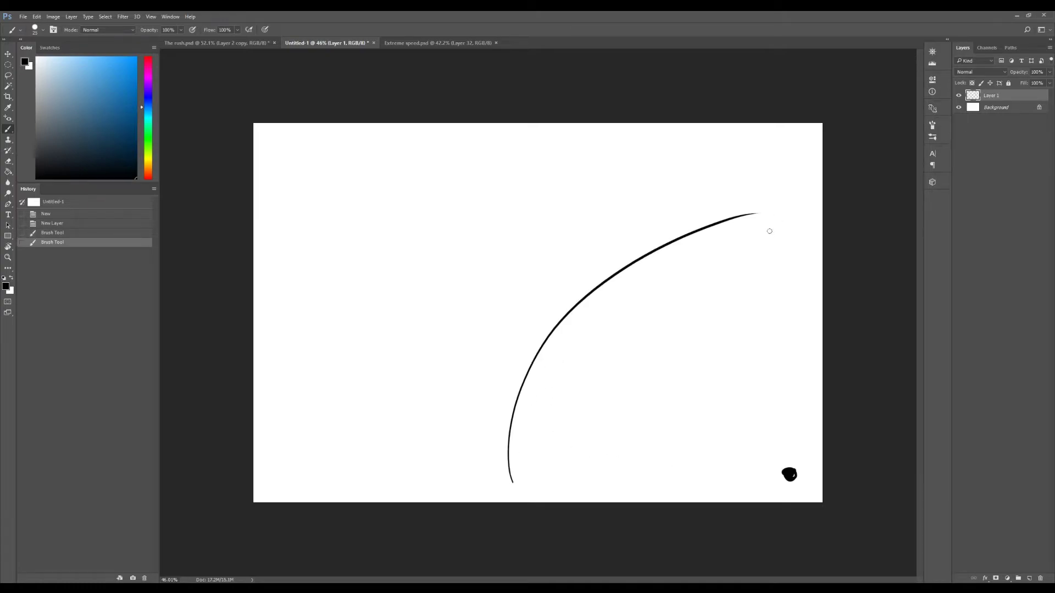
{"action": "key", "text": "ctrl+z"}
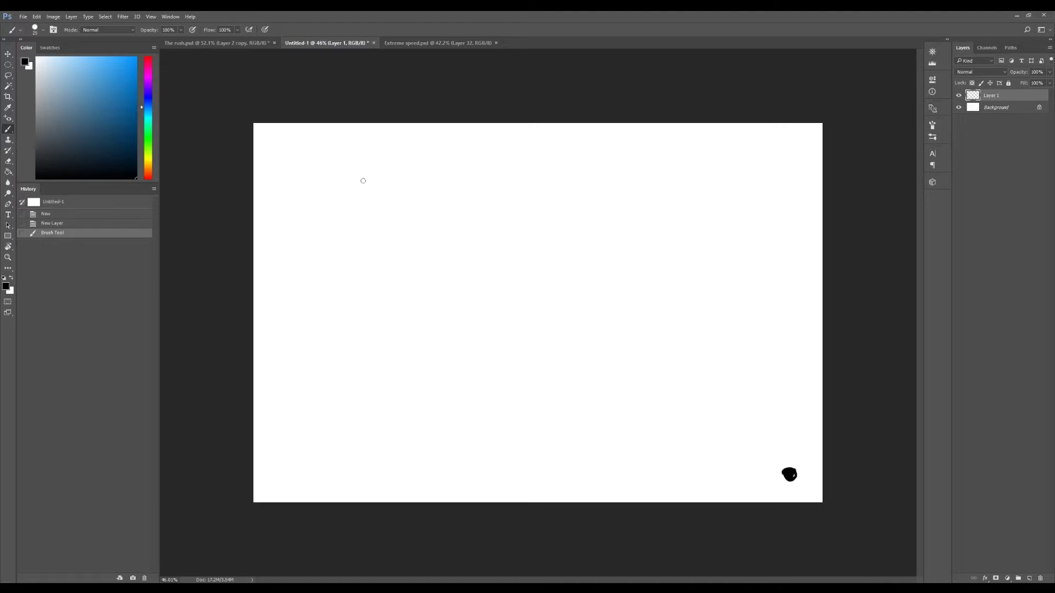
{"action": "left_click_drag", "start_coordinate": [363, 181], "coordinate": [528, 481]}
{"action": "key", "text": "ctrl+z"}
{"action": "key", "text": "e"}
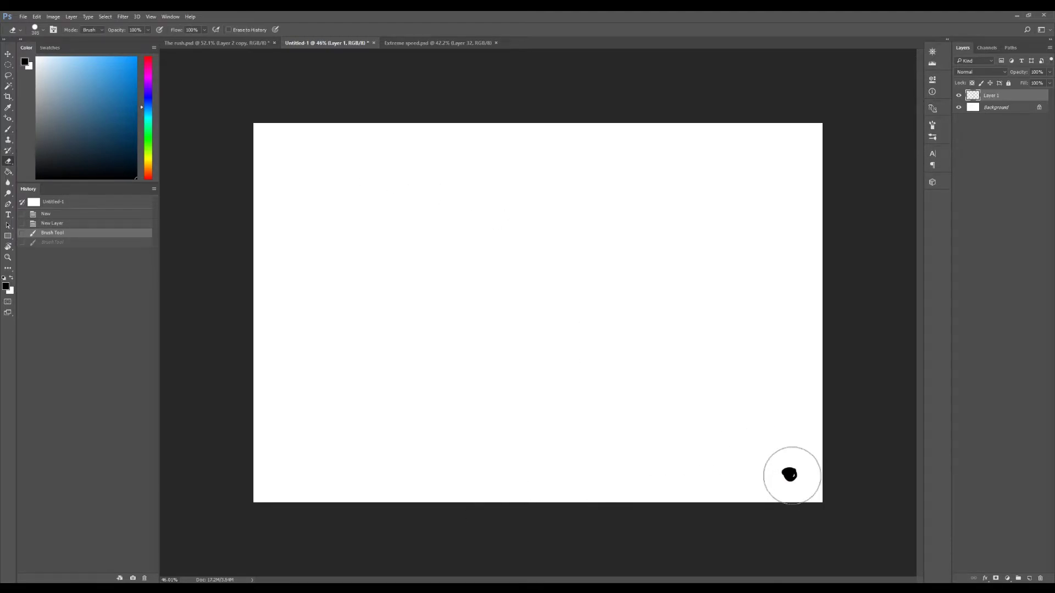
{"action": "left_click", "coordinate": [789, 475]}
{"action": "key", "text": "b"}
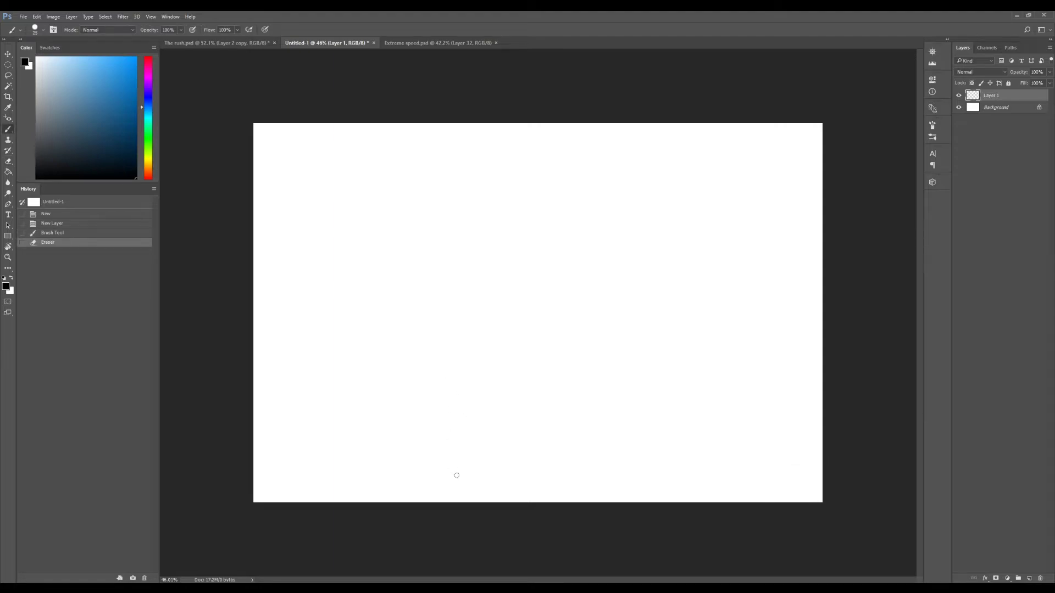
Paint and undo two more test arcs, then enlarge the canvas view slightly.
{"action": "left_click_drag", "start_coordinate": [457, 475], "coordinate": [546, 195]}
{"action": "key", "text": "ctrl+z"}
{"action": "left_click_drag", "start_coordinate": [530, 250], "coordinate": [837, 220]}
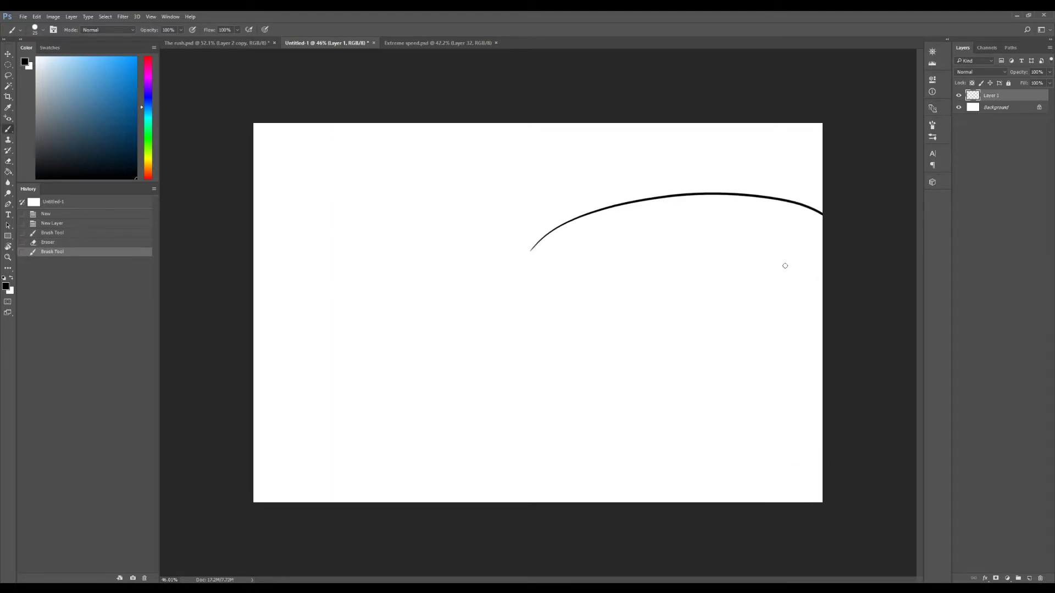
{"action": "key", "text": "ctrl+z"}
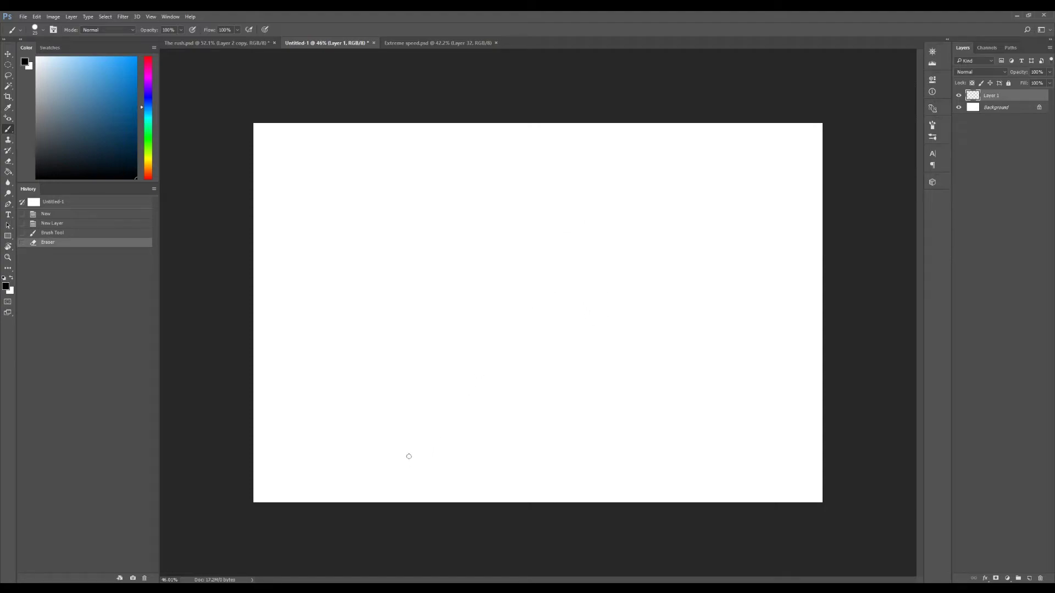
{"action": "key", "text": "ctrl+space"}
{"action": "mouse_move", "coordinate": [448, 363]}
{"action": "left_mouse_down"}
{"action": "mouse_move", "coordinate": [457, 354]}
{"action": "mouse_move", "coordinate": [448, 357]}
{"action": "left_mouse_up"}
{"action": "key", "text": "ctrl+space"}
{"action": "left_click_drag", "start_coordinate": [503, 282], "coordinate": [511, 279]}
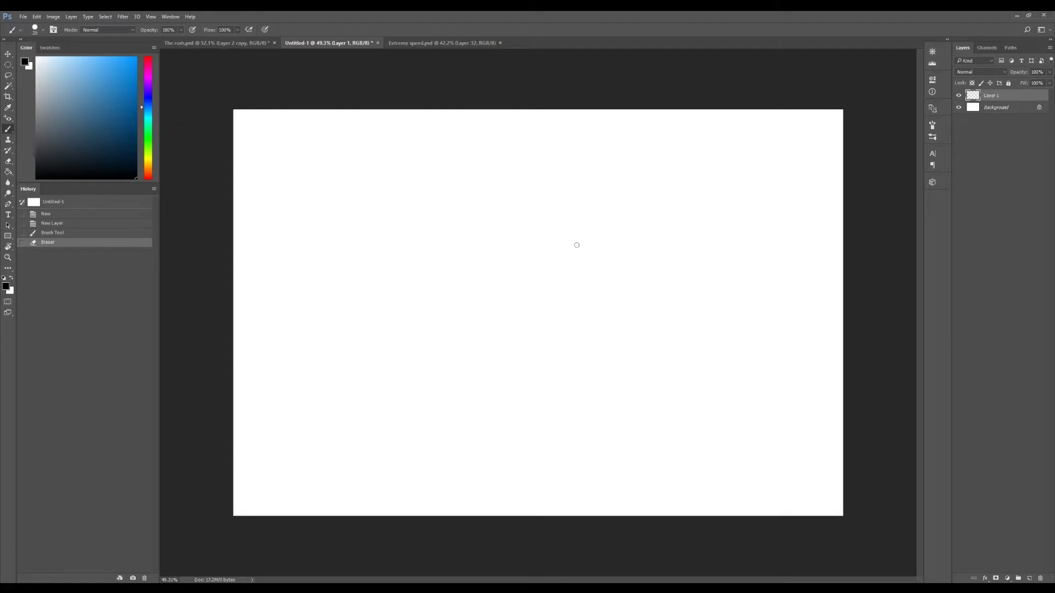
Switch to The rush.psd, zoom and rotate onto the central pony, and undo a trial arc.
{"action": "key", "text": "ctrl+shift+Tab"}
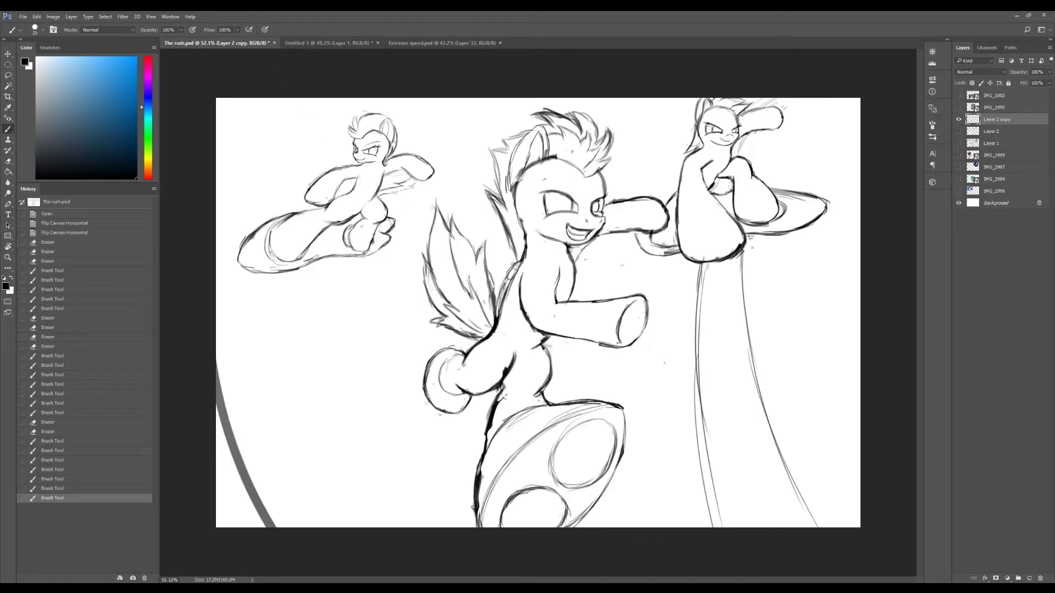
{"action": "key", "text": "ctrl+space"}
{"action": "mouse_move", "coordinate": [516, 267]}
{"action": "left_mouse_down"}
{"action": "mouse_move", "coordinate": [538, 246]}
{"action": "mouse_move", "coordinate": [528, 259]}
{"action": "mouse_move", "coordinate": [570, 259]}
{"action": "left_mouse_up"}
{"action": "key", "text": "space"}
{"action": "key", "text": "ctrl+space"}
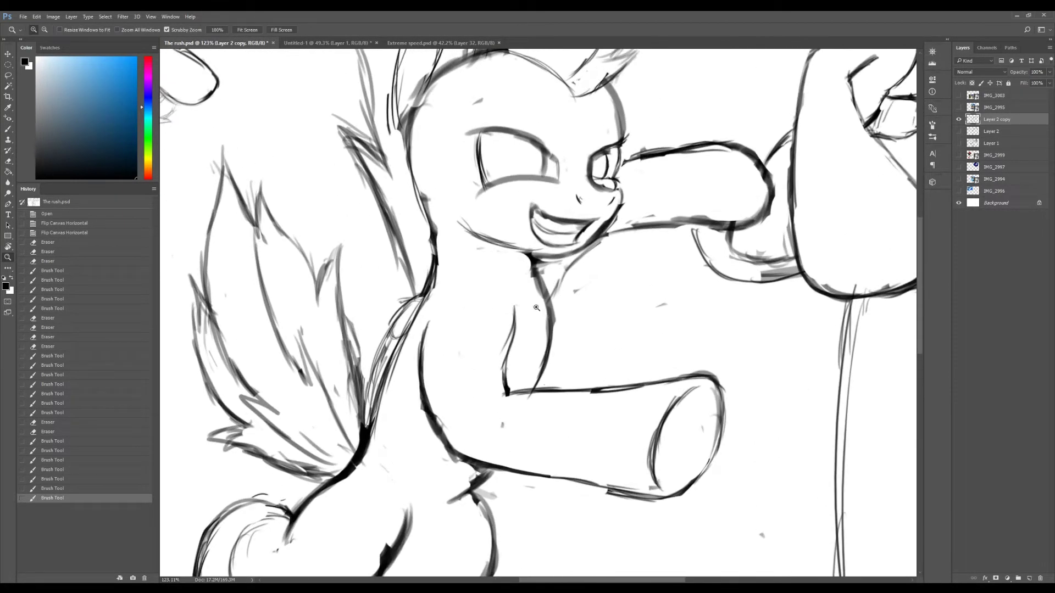
{"action": "key", "text": "r"}
{"action": "left_click_drag", "start_coordinate": [572, 333], "coordinate": [491, 287]}
{"action": "left_click_drag", "start_coordinate": [520, 378], "coordinate": [683, 204]}
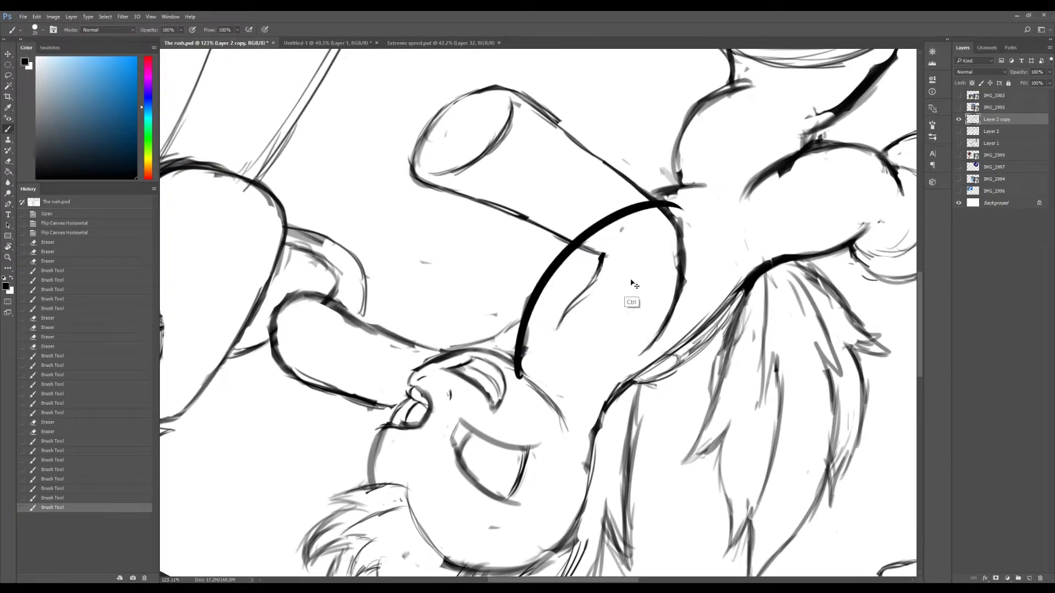
{"action": "key", "text": "ctrl+z"}
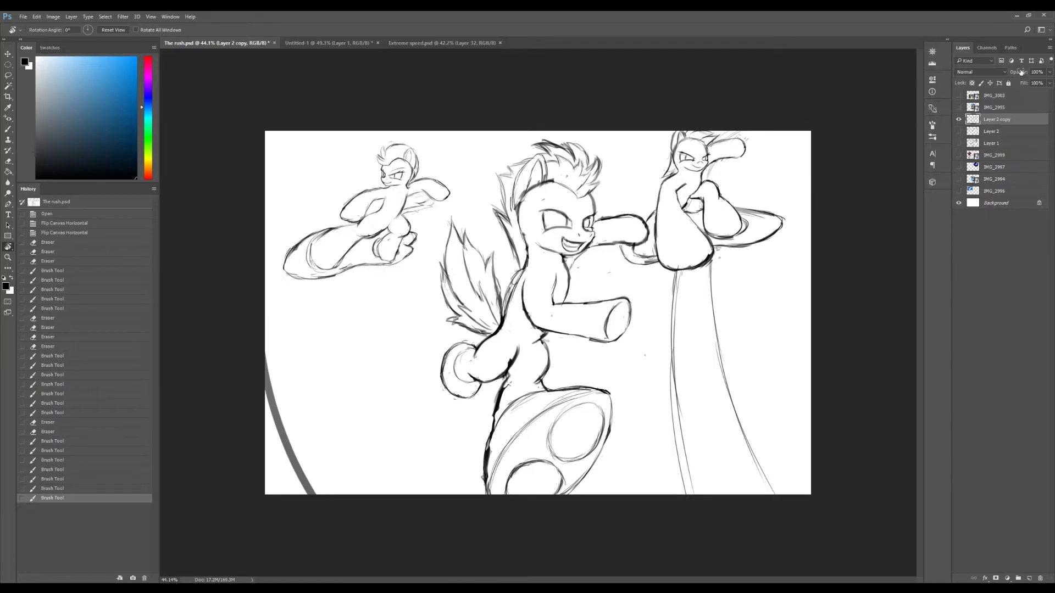
Lower the Layer 2 copy sketch opacity to 11% and zoom in on the pony.
{"action": "left_click_drag", "start_coordinate": [1021, 71], "coordinate": [982, 79]}
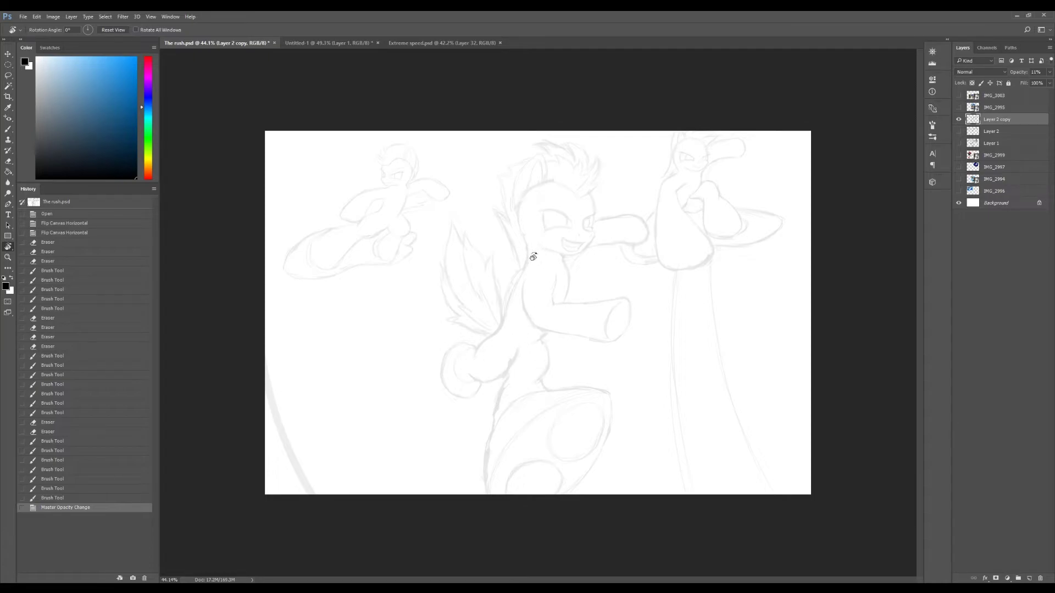
{"action": "key", "text": "ctrl+space"}
{"action": "left_click_drag", "start_coordinate": [566, 281], "coordinate": [610, 272]}
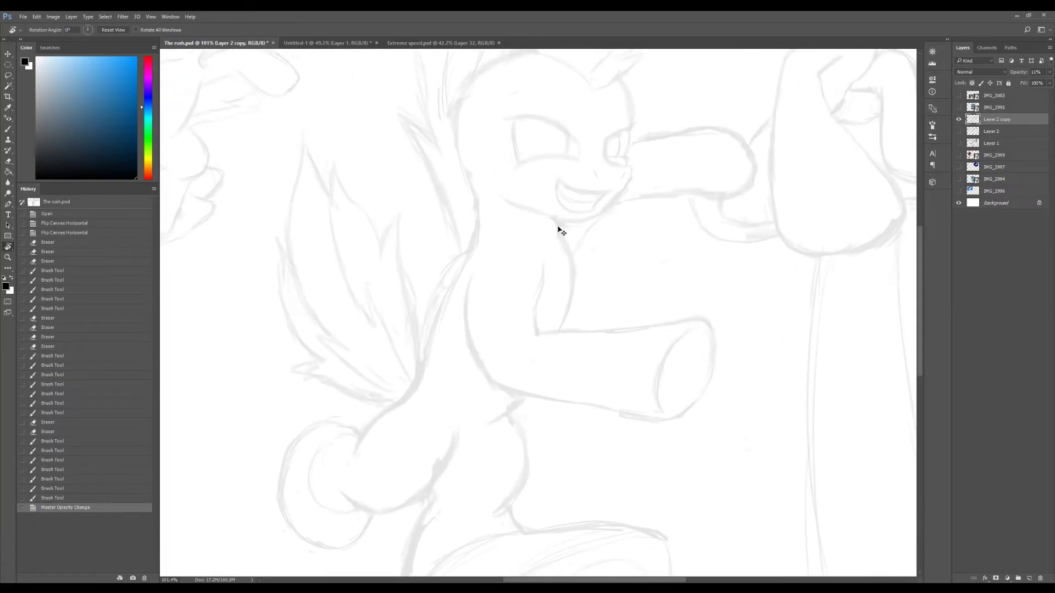
{"action": "key", "text": "ctrl+shift+n"}
Add Layer 3 and zoom in on the pony's head.
{"action": "key", "text": "Return"}
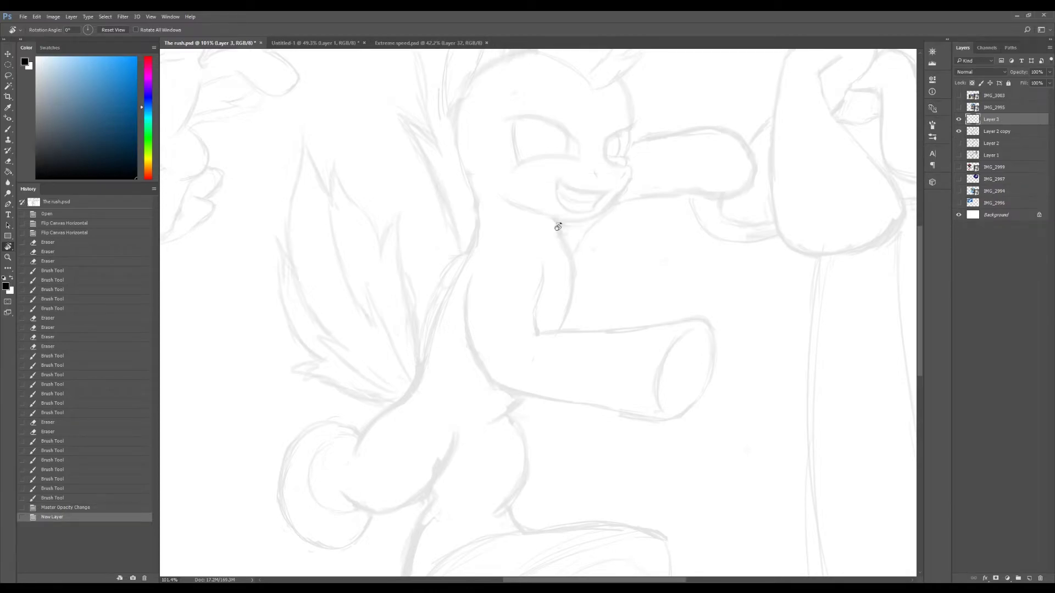
{"action": "left_click_drag", "start_coordinate": [557, 227], "coordinate": [585, 222]}
{"action": "key", "text": "b"}
{"action": "mouse_move", "coordinate": [383, 71]}
{"action": "left_mouse_down"}
{"action": "mouse_move", "coordinate": [461, 388]}
{"action": "mouse_move", "coordinate": [594, 141]}
{"action": "left_mouse_up"}
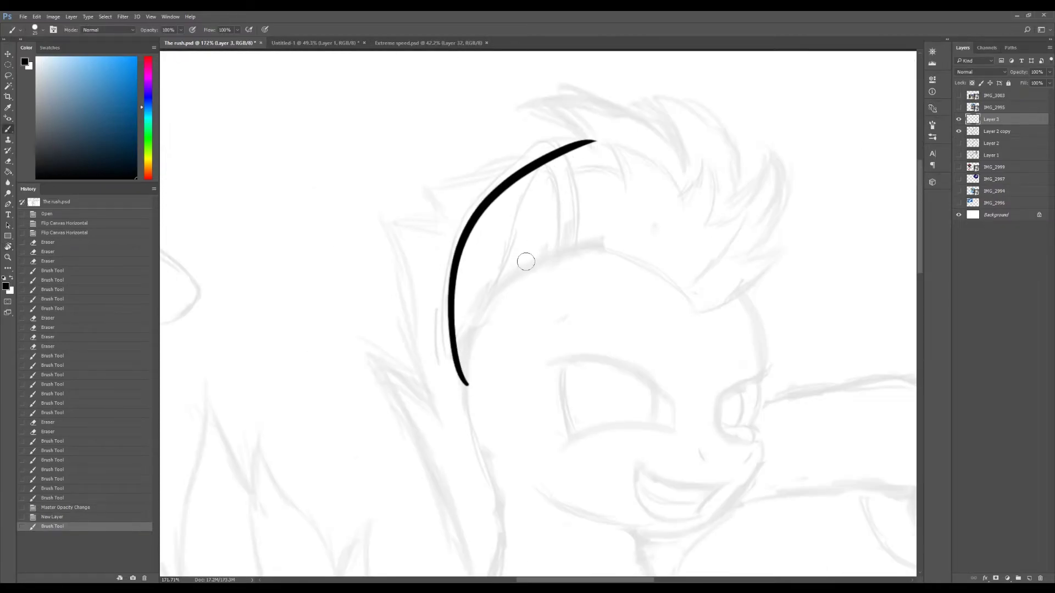
Ink a long black arc along the ear's outer edge, retrying until it sits right.
{"action": "key", "text": "ctrl+z"}
{"action": "mouse_move", "coordinate": [466, 384]}
{"action": "left_mouse_down"}
{"action": "mouse_move", "coordinate": [447, 295]}
{"action": "mouse_move", "coordinate": [575, 120]}
{"action": "left_mouse_up"}
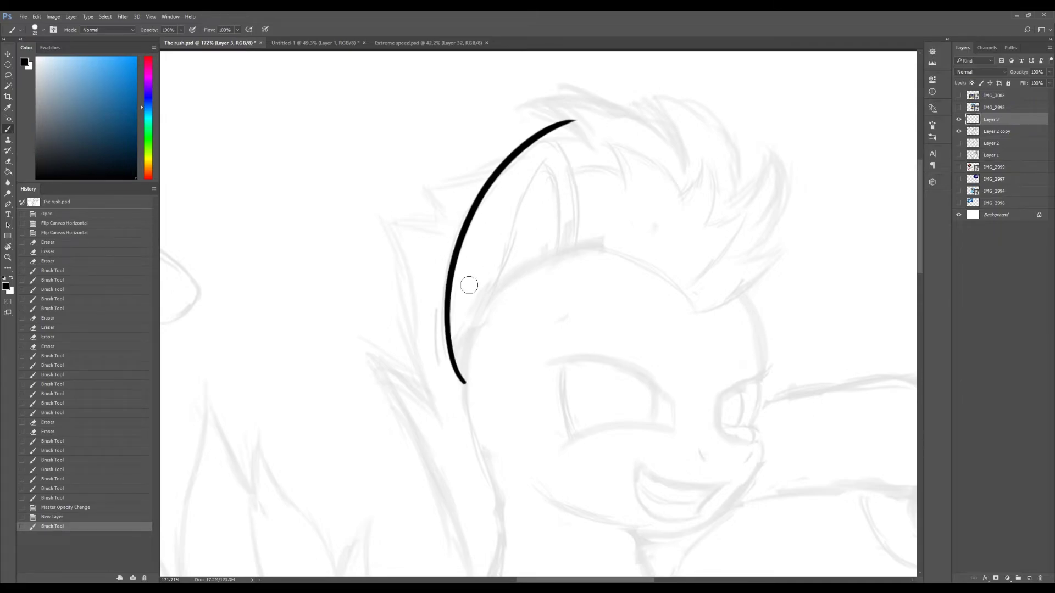
{"action": "key", "text": "ctrl+z"}
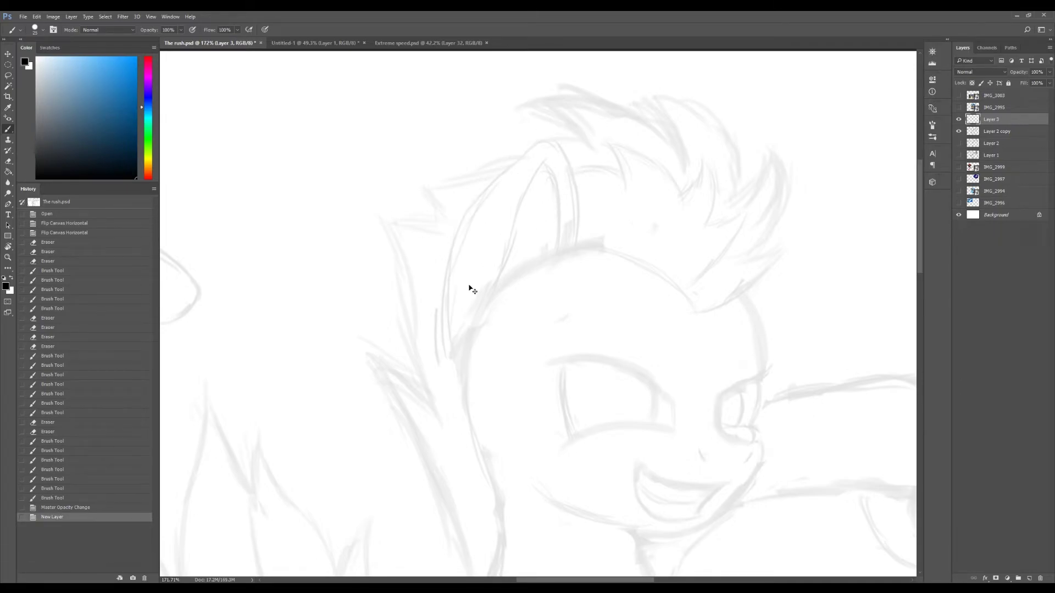
{"action": "key", "text": "ctrl+z"}
{"action": "key", "text": "ctrl+z"}
{"action": "left_click_drag", "start_coordinate": [472, 392], "coordinate": [596, 124]}
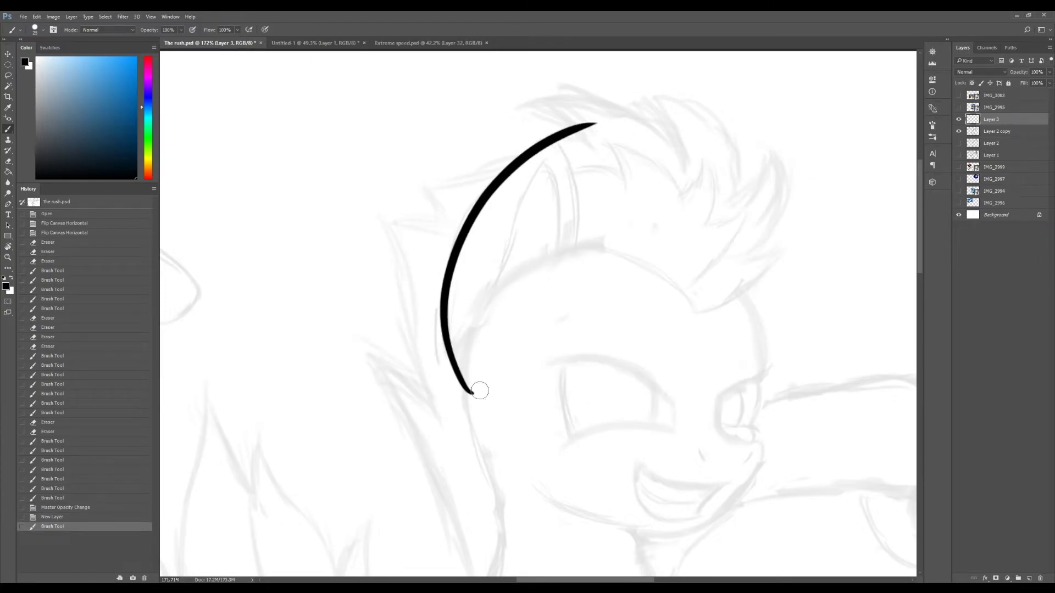
{"action": "key", "text": "ctrl+z"}
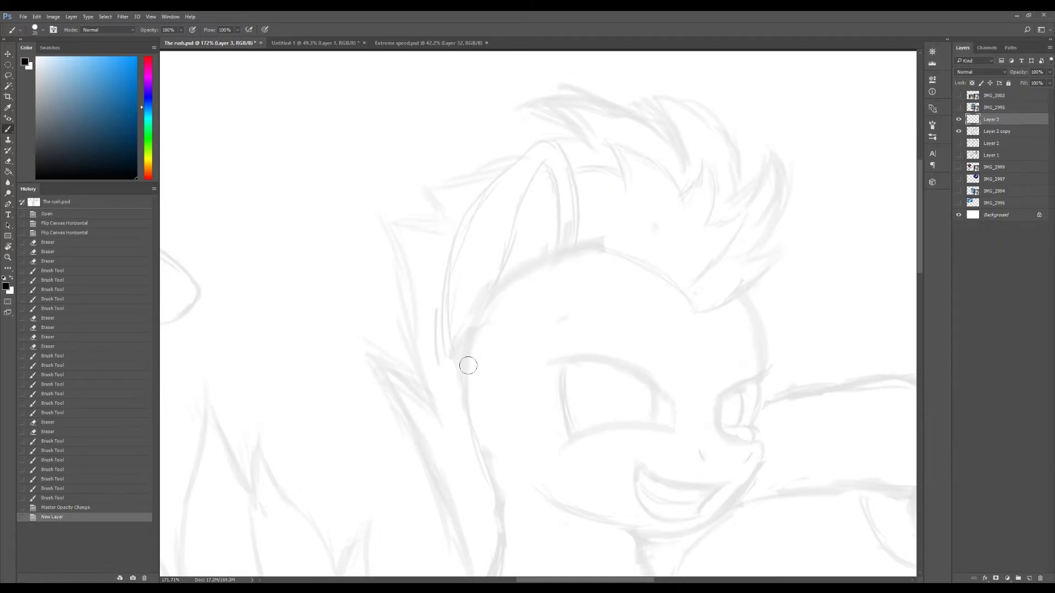
{"action": "key", "text": "ctrl+z"}
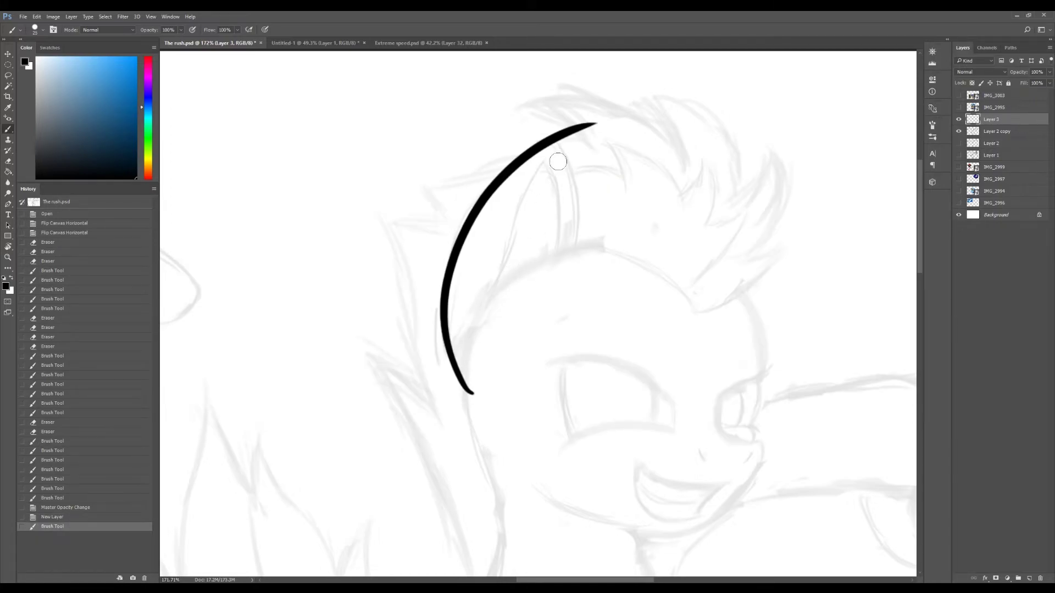
{"action": "scroll", "coordinate": [553, 175], "scroll_direction": "up", "scroll_amount": 2}
Try a hooked stroke and several ear outline arcs, undoing each attempt.
{"action": "scroll", "coordinate": [555, 197], "scroll_direction": "up", "scroll_amount": 1}
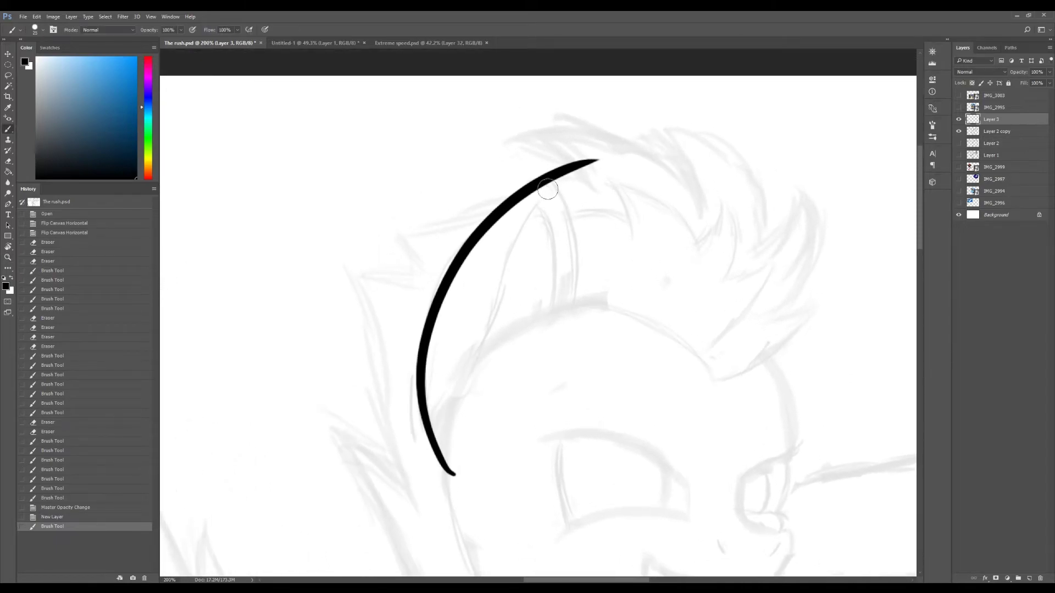
{"action": "left_click_drag", "start_coordinate": [541, 186], "coordinate": [577, 225]}
{"action": "left_click_drag", "start_coordinate": [573, 269], "coordinate": [555, 333]}
{"action": "key", "text": "ctrl+z"}
{"action": "key", "text": "ctrl+z"}
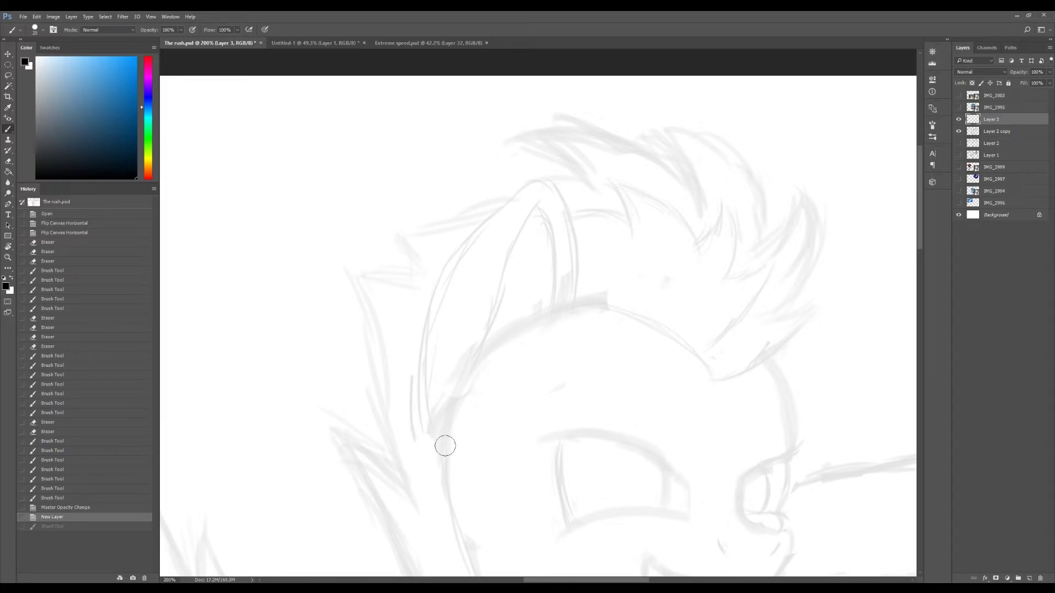
{"action": "mouse_move", "coordinate": [447, 450]}
{"action": "left_mouse_down"}
{"action": "mouse_move", "coordinate": [584, 299]}
{"action": "mouse_move", "coordinate": [569, 338]}
{"action": "left_mouse_up"}
{"action": "key", "text": "ctrl+z"}
{"action": "mouse_move", "coordinate": [453, 472]}
{"action": "left_mouse_down"}
{"action": "mouse_move", "coordinate": [577, 302]}
{"action": "mouse_move", "coordinate": [559, 373]}
{"action": "left_mouse_up"}
{"action": "key", "text": "ctrl+z"}
{"action": "mouse_move", "coordinate": [443, 453]}
{"action": "left_mouse_down"}
{"action": "mouse_move", "coordinate": [561, 207]}
{"action": "mouse_move", "coordinate": [547, 362]}
{"action": "left_mouse_up"}
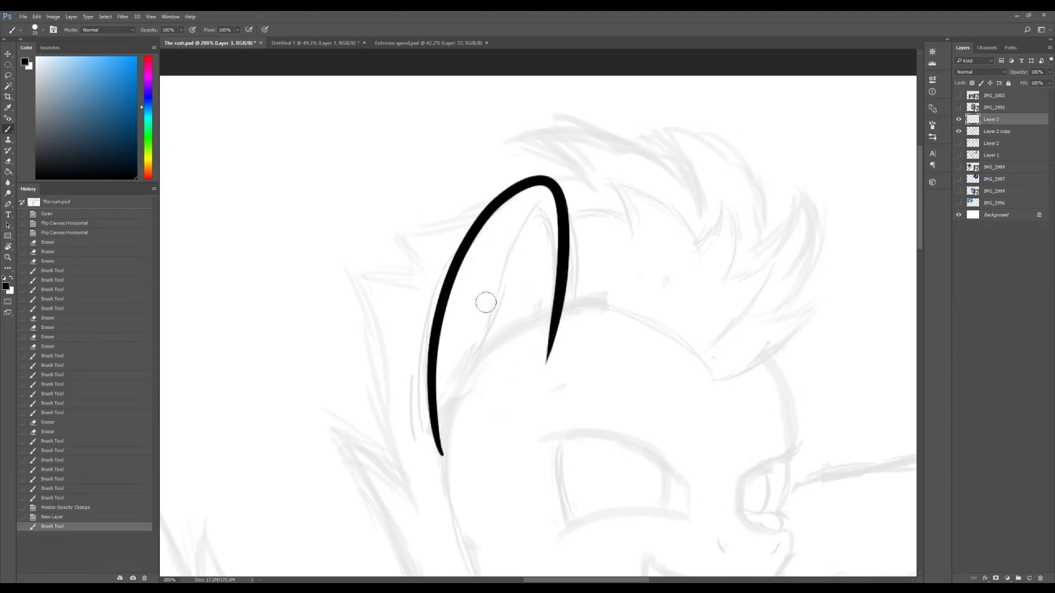
{"action": "key", "text": "ctrl+z"}
Ink a hook below the pony's eye and a long jaw curve running down-left from it.
{"action": "mouse_move", "coordinate": [485, 313]}
{"action": "left_mouse_down"}
{"action": "mouse_move", "coordinate": [502, 260]}
{"action": "mouse_move", "coordinate": [497, 208]}
{"action": "mouse_move", "coordinate": [466, 173]}
{"action": "mouse_move", "coordinate": [583, 227]}
{"action": "left_mouse_up"}
{"action": "mouse_move", "coordinate": [668, 281]}
{"action": "left_mouse_down"}
{"action": "mouse_move", "coordinate": [707, 379]}
{"action": "mouse_move", "coordinate": [456, 345]}
{"action": "left_mouse_up"}
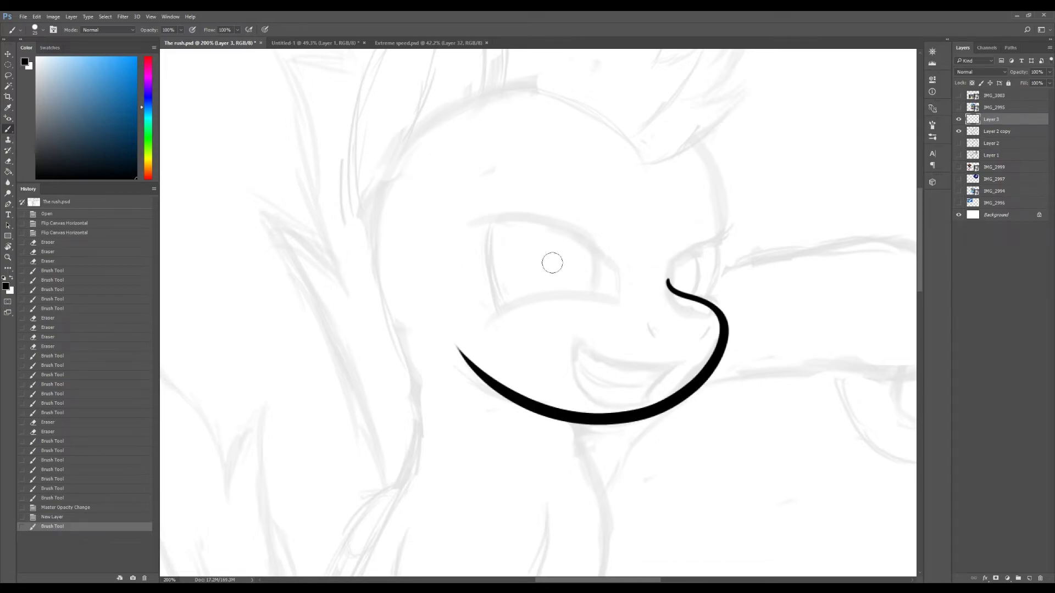
{"action": "key", "text": "ctrl+z"}
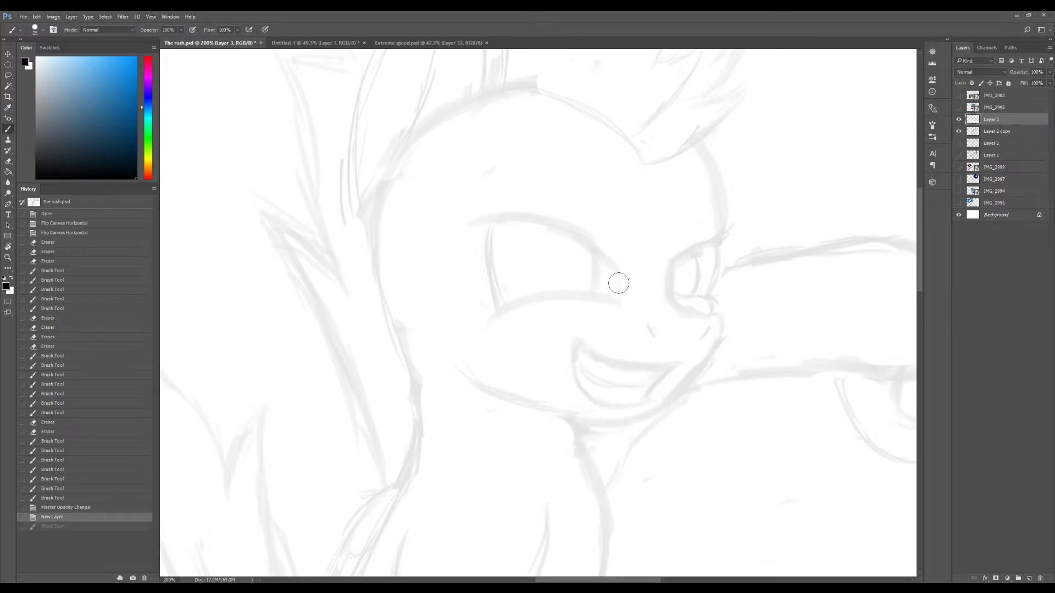
{"action": "mouse_move", "coordinate": [579, 278]}
{"action": "left_mouse_down"}
{"action": "mouse_move", "coordinate": [598, 325]}
{"action": "mouse_move", "coordinate": [568, 301]}
{"action": "mouse_move", "coordinate": [561, 316]}
{"action": "mouse_move", "coordinate": [531, 297]}
{"action": "left_mouse_up"}
{"action": "left_click_drag", "start_coordinate": [550, 299], "coordinate": [596, 301]}
{"action": "mouse_move", "coordinate": [558, 240]}
{"action": "left_mouse_down"}
{"action": "mouse_move", "coordinate": [554, 292]}
{"action": "mouse_move", "coordinate": [628, 317]}
{"action": "mouse_move", "coordinate": [623, 266]}
{"action": "mouse_move", "coordinate": [645, 242]}
{"action": "mouse_move", "coordinate": [483, 379]}
{"action": "left_mouse_up"}
{"action": "key", "text": "ctrl+z"}
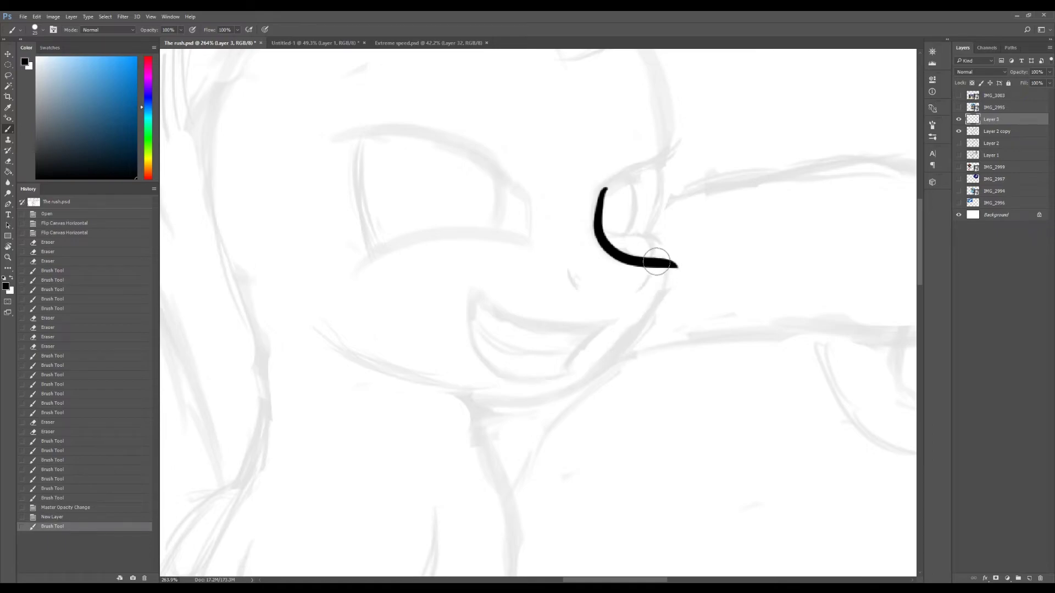
{"action": "left_click_drag", "start_coordinate": [671, 267], "coordinate": [447, 419]}
{"action": "key", "text": "ctrl+z"}
{"action": "left_click_drag", "start_coordinate": [672, 267], "coordinate": [444, 426]}
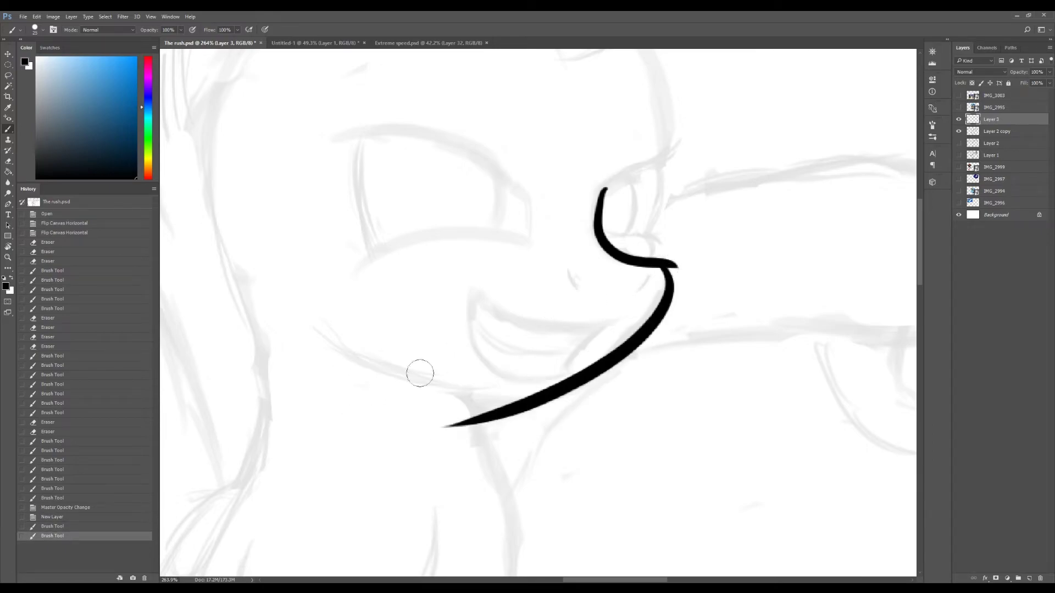
Rotate the canvas to about 89°, zoom on the jaw, and repaint the jaw curve's upper stroke.
{"action": "left_click_drag", "start_coordinate": [550, 387], "coordinate": [348, 334]}
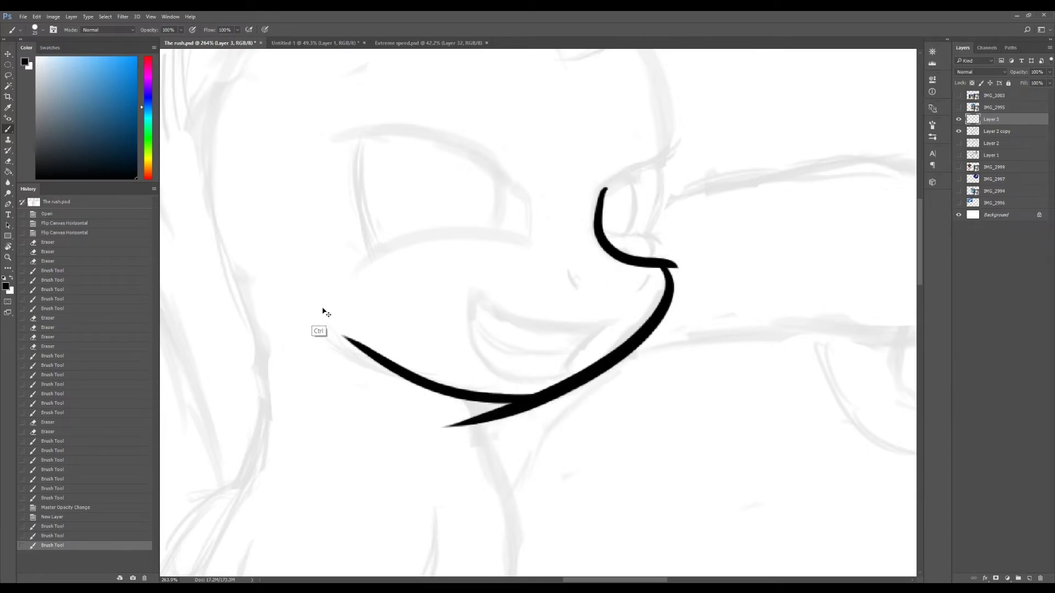
{"action": "key", "text": "ctrl+z"}
{"action": "key", "text": "r"}
{"action": "mouse_move", "coordinate": [537, 401]}
{"action": "left_mouse_down"}
{"action": "mouse_move", "coordinate": [388, 293]}
{"action": "mouse_move", "coordinate": [400, 271]}
{"action": "left_mouse_up"}
{"action": "left_click_drag", "start_coordinate": [475, 220], "coordinate": [458, 282]}
{"action": "left_click_drag", "start_coordinate": [458, 281], "coordinate": [473, 278]}
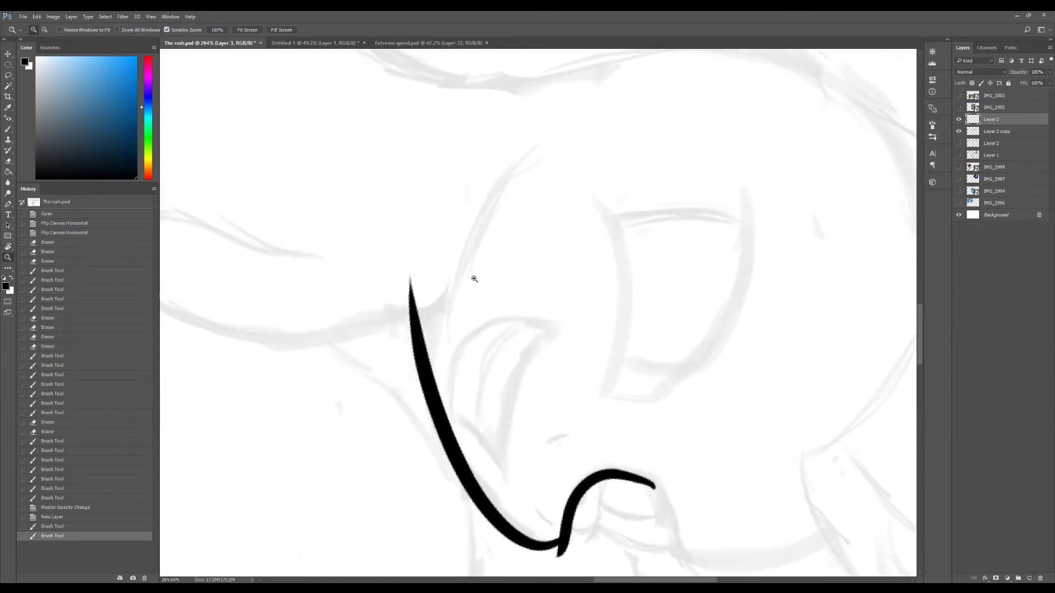
{"action": "key", "text": "b"}
{"action": "left_click_drag", "start_coordinate": [441, 407], "coordinate": [542, 131]}
{"action": "key", "text": "ctrl+z"}
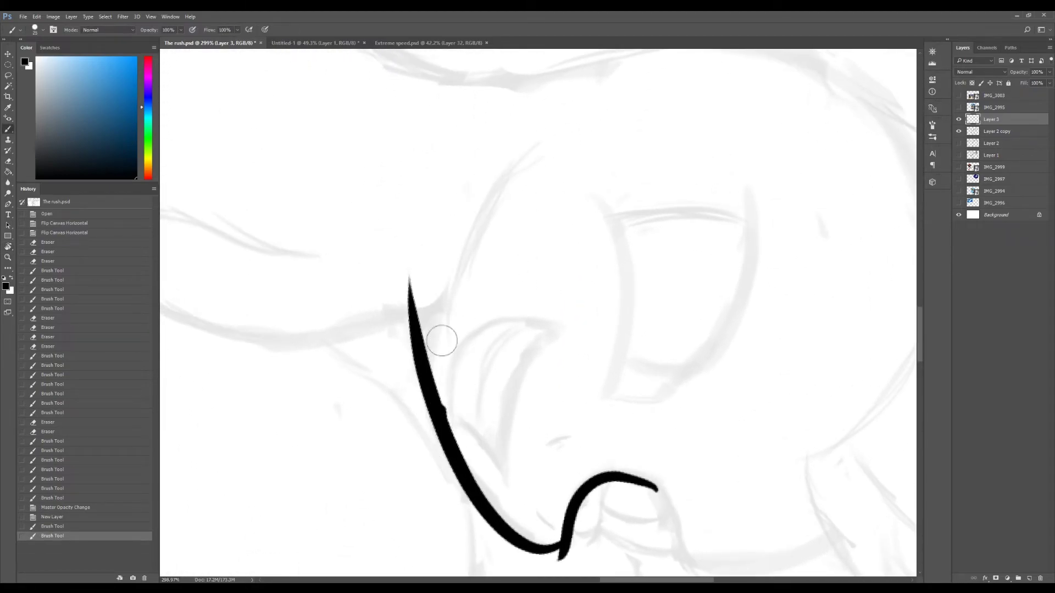
Repaint the upper jaw stroke, rotate the canvas about 120° counter-clockwise, and shrink the eraser to 13 px.
{"action": "left_click_drag", "start_coordinate": [442, 341], "coordinate": [554, 139]}
{"action": "key", "text": "z"}
{"action": "left_click_drag", "start_coordinate": [532, 242], "coordinate": [488, 294]}
{"action": "key", "text": "r"}
{"action": "left_click_drag", "start_coordinate": [549, 226], "coordinate": [452, 320]}
{"action": "key", "text": "z"}
{"action": "mouse_move", "coordinate": [631, 272]}
{"action": "left_mouse_down"}
{"action": "mouse_move", "coordinate": [657, 220]}
{"action": "mouse_move", "coordinate": [463, 249]}
{"action": "mouse_move", "coordinate": [307, 303]}
{"action": "left_mouse_up"}
{"action": "key", "text": "e"}
{"action": "mouse_move", "coordinate": [604, 203]}
{"action": "left_mouse_down"}
{"action": "mouse_move", "coordinate": [568, 212]}
{"action": "mouse_move", "coordinate": [606, 202]}
{"action": "mouse_move", "coordinate": [596, 207]}
{"action": "mouse_move", "coordinate": [638, 212]}
{"action": "mouse_move", "coordinate": [611, 202]}
{"action": "mouse_move", "coordinate": [591, 201]}
{"action": "mouse_move", "coordinate": [640, 225]}
{"action": "mouse_move", "coordinate": [578, 202]}
{"action": "left_mouse_up"}
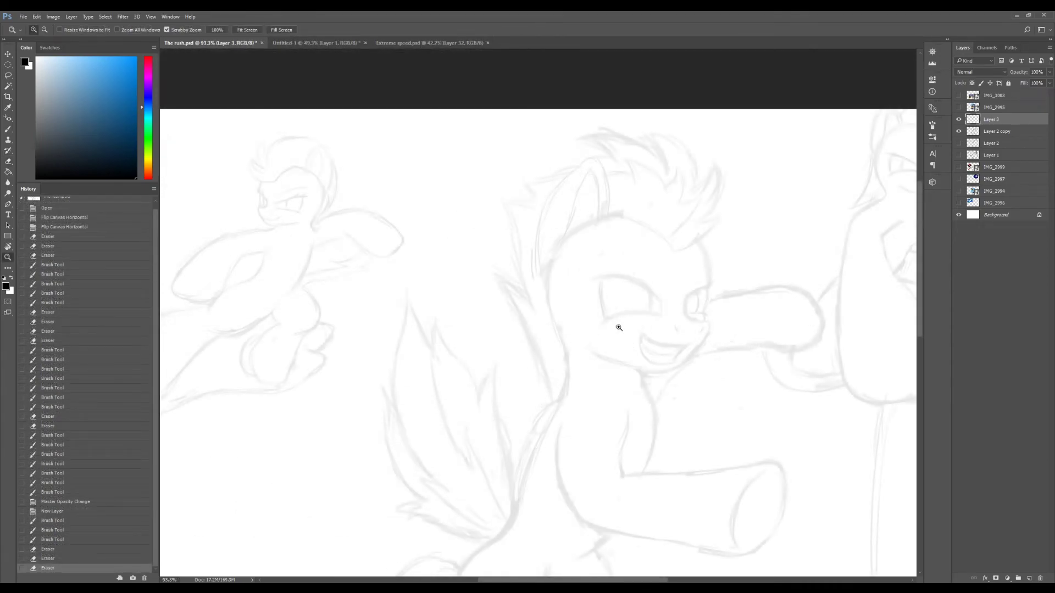
{"action": "scroll", "coordinate": [565, 198], "scroll_direction": "up", "scroll_amount": 5}
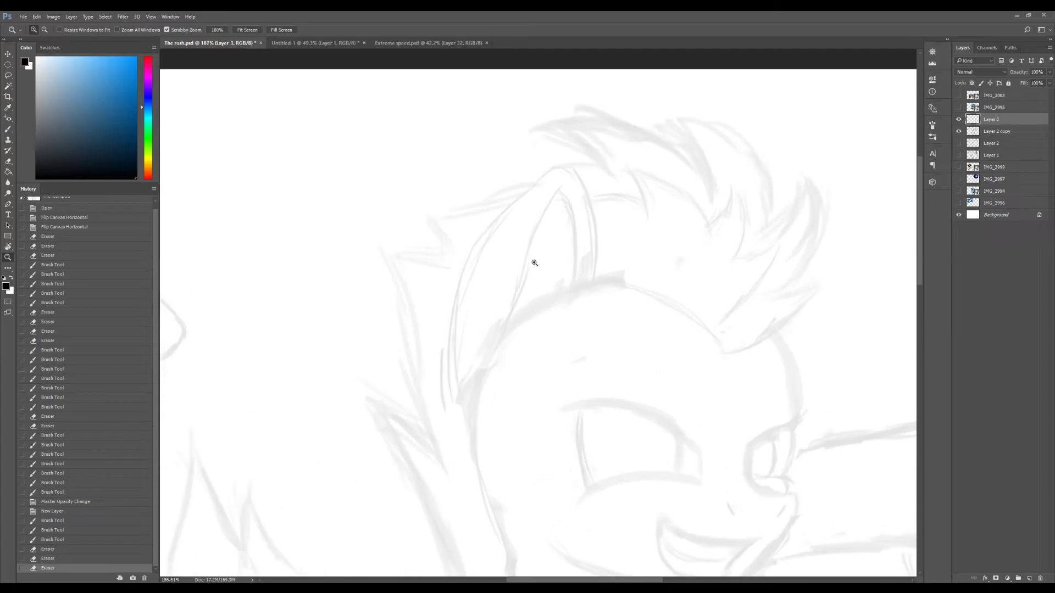
{"action": "key", "text": "b"}
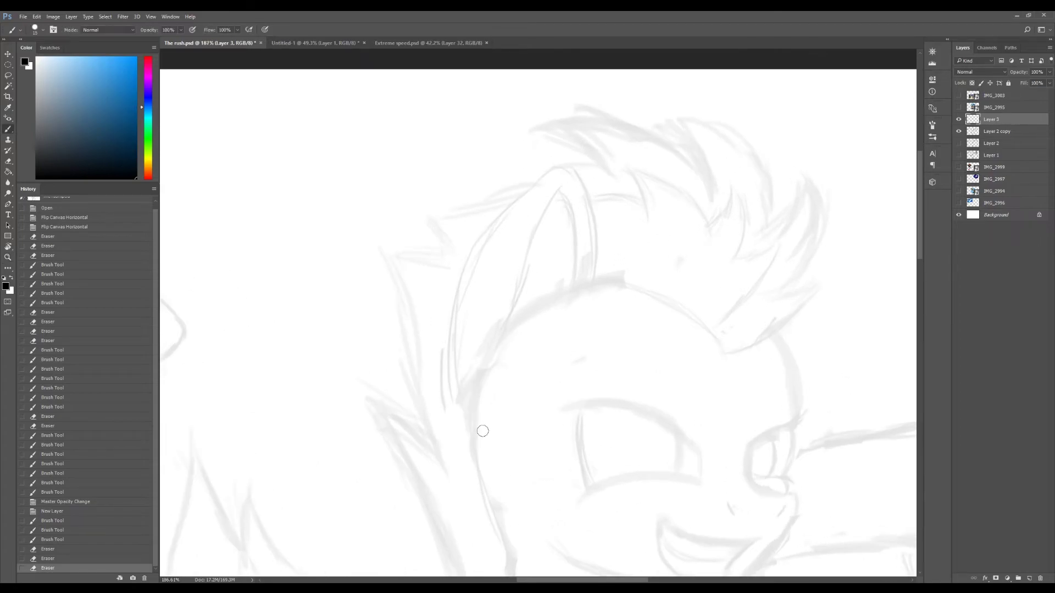
Ink the outer ear arc over the central pony's head, redrawing until the final outline fits.
{"action": "mouse_move", "coordinate": [483, 433]}
{"action": "left_mouse_down"}
{"action": "mouse_move", "coordinate": [470, 277]}
{"action": "mouse_move", "coordinate": [605, 145]}
{"action": "left_mouse_up"}
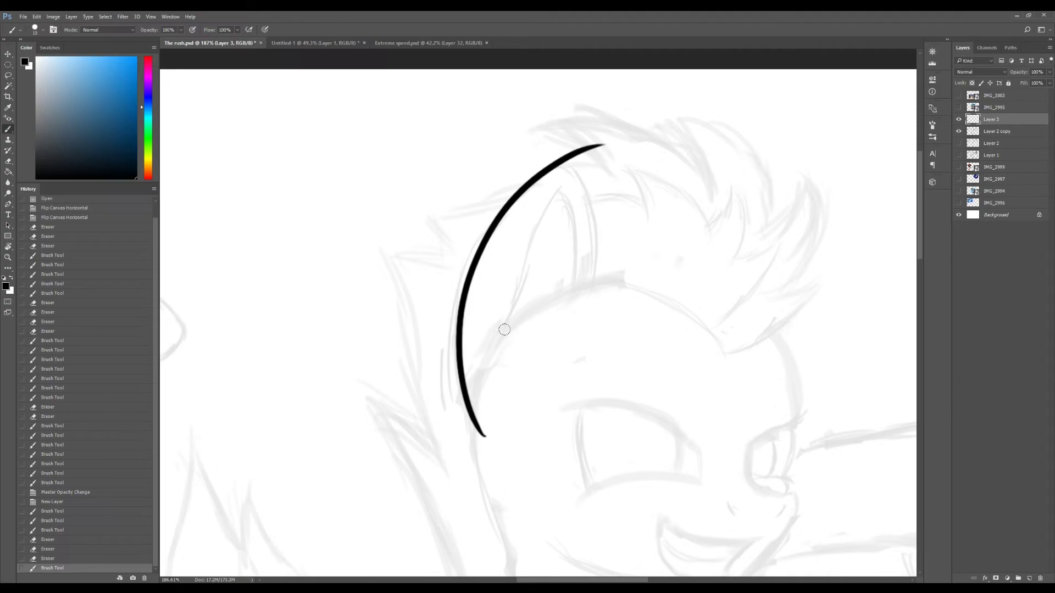
{"action": "key", "text": "ctrl+z"}
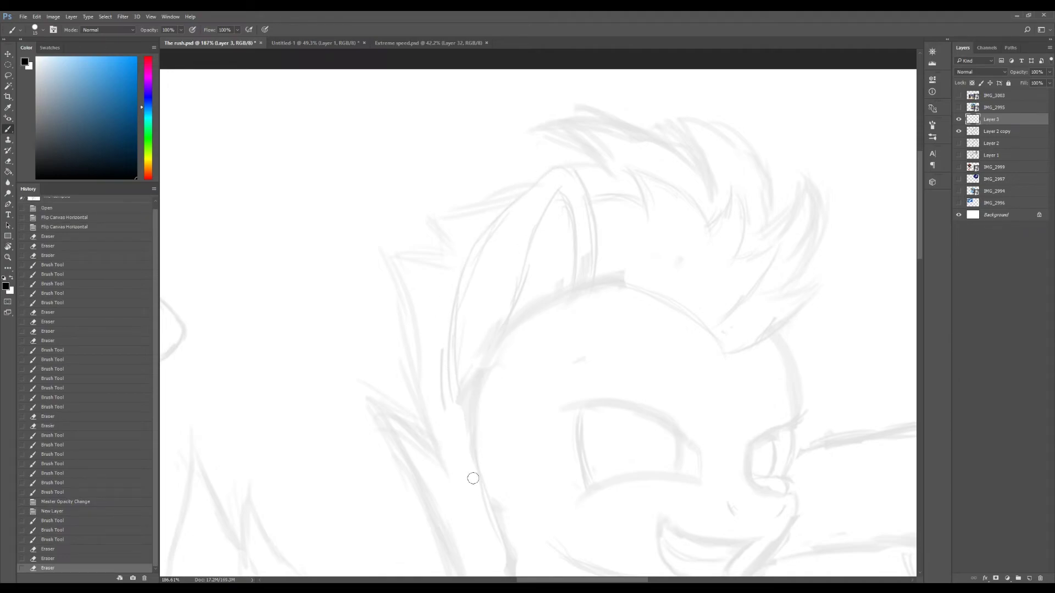
{"action": "left_click_drag", "start_coordinate": [478, 428], "coordinate": [623, 146]}
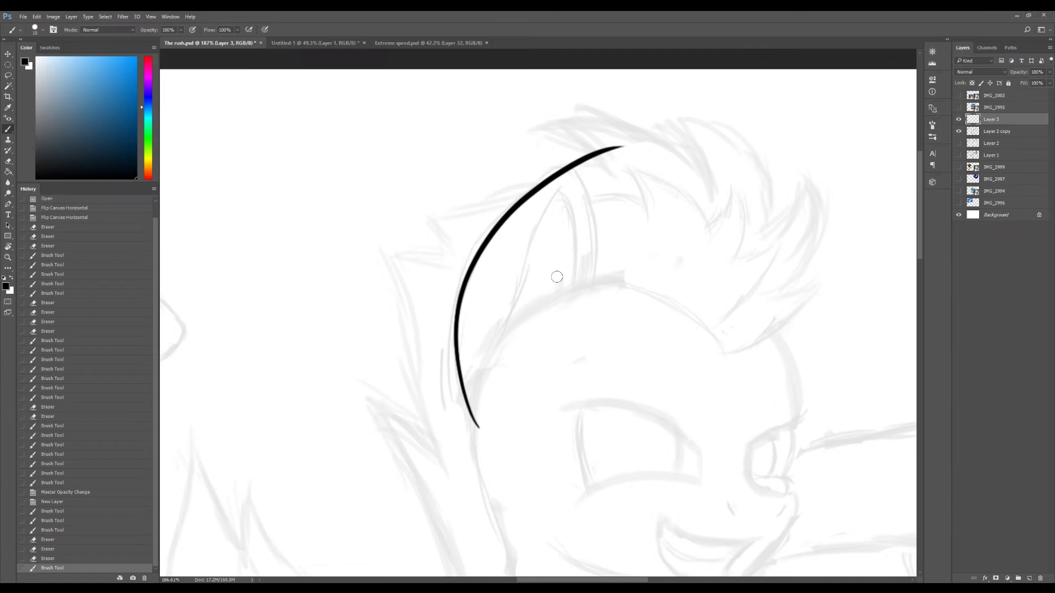
{"action": "key", "text": "ctrl+z"}
{"action": "left_click_drag", "start_coordinate": [466, 411], "coordinate": [599, 153]}
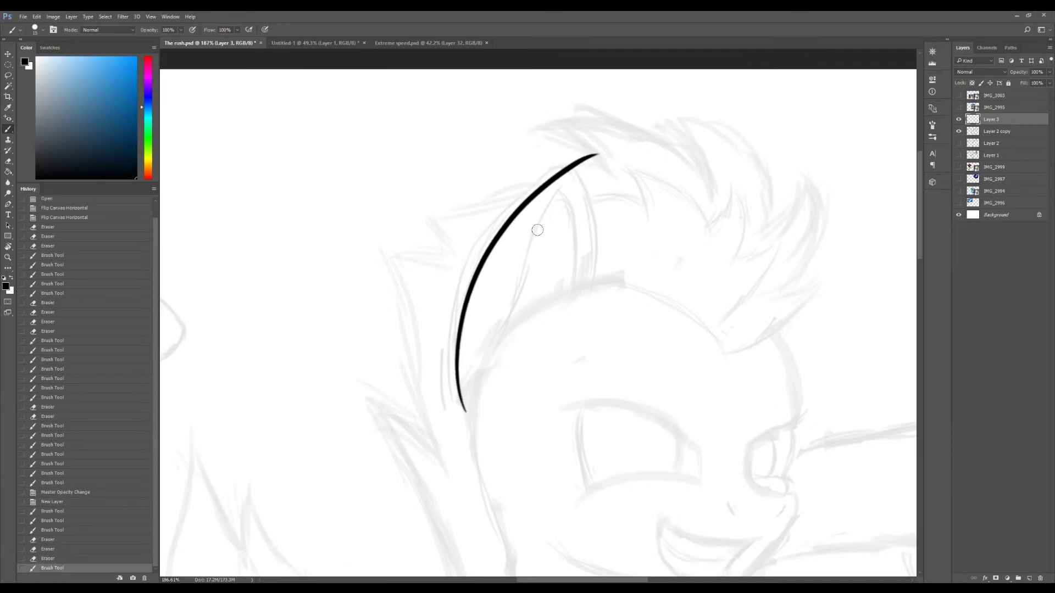
{"action": "key", "text": "ctrl+z"}
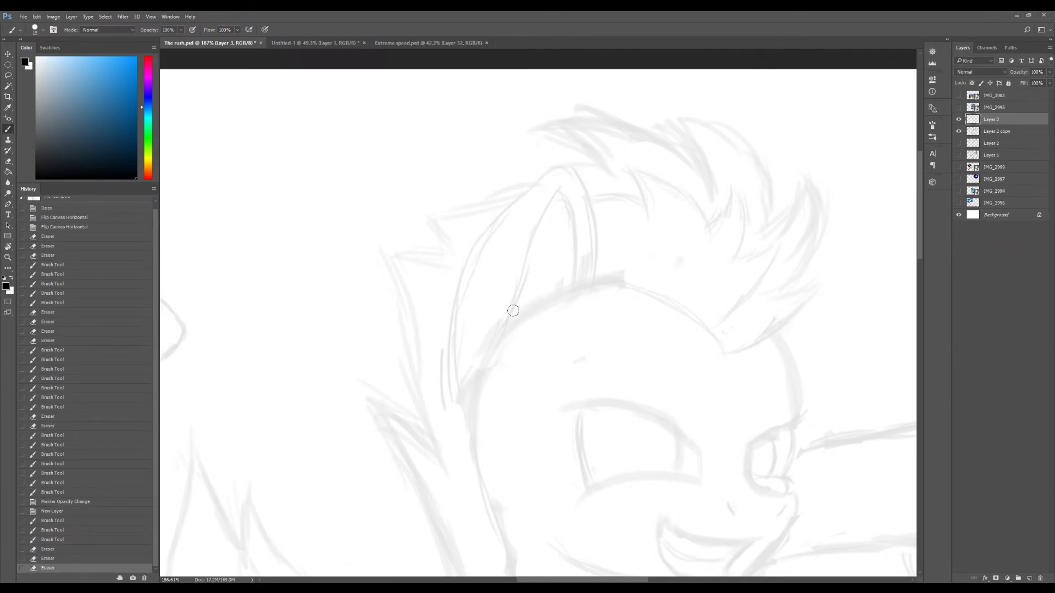
{"action": "left_click_drag", "start_coordinate": [464, 401], "coordinate": [578, 341]}
{"action": "key", "text": "ctrl+z"}
{"action": "left_click_drag", "start_coordinate": [466, 433], "coordinate": [574, 350]}
Check the sketch zoomed out, then redraw the full outer ear outline.
{"action": "left_click", "coordinate": [604, 197], "text": "ctrl+alt"}
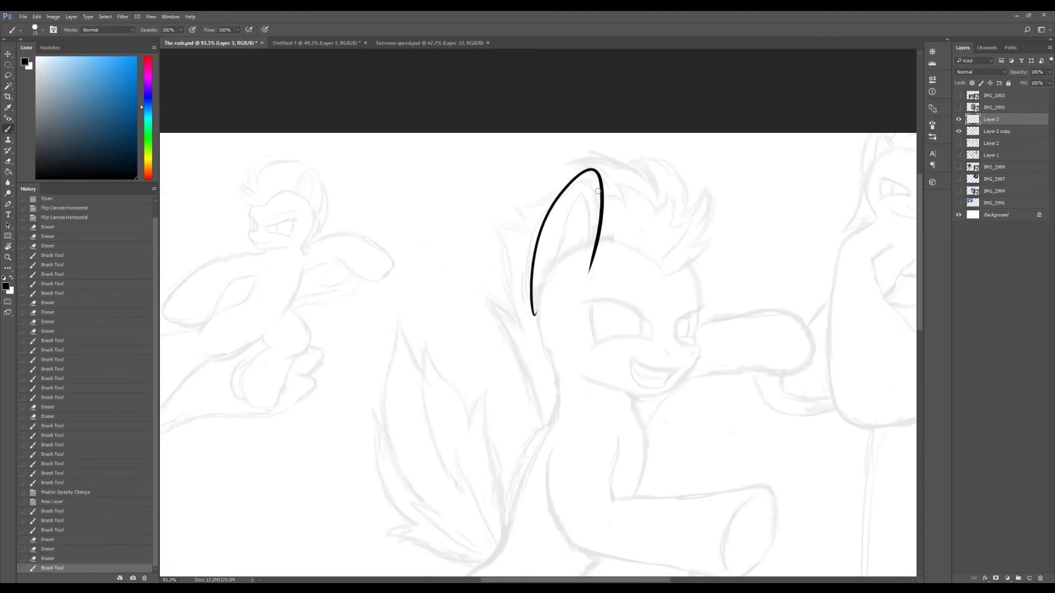
{"action": "left_click", "coordinate": [610, 207], "text": "ctrl"}
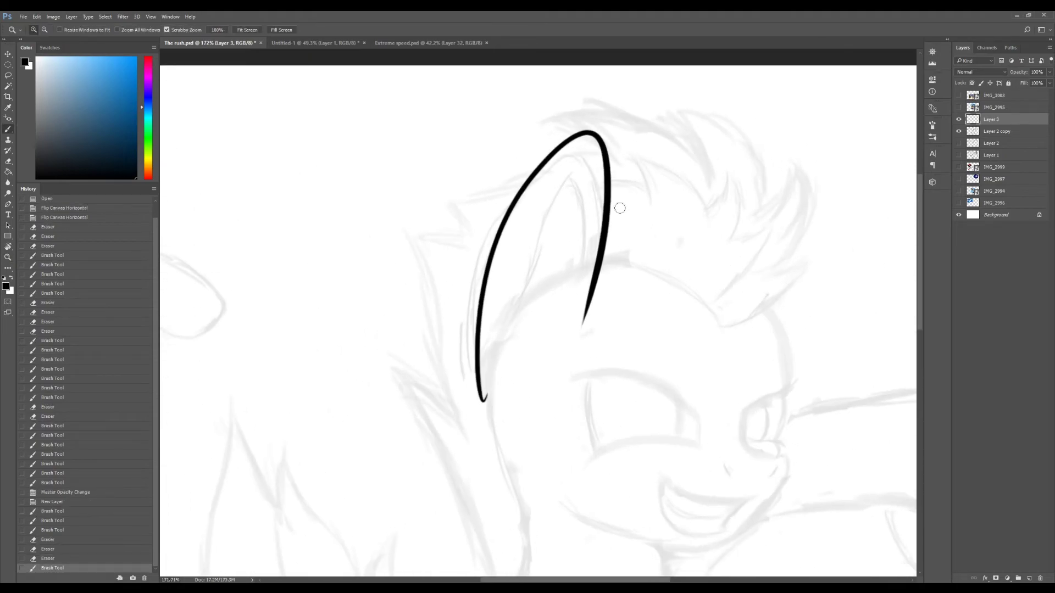
{"action": "key", "text": "ctrl+z"}
{"action": "mouse_move", "coordinate": [483, 407]}
{"action": "left_mouse_down"}
{"action": "mouse_move", "coordinate": [544, 163]}
{"action": "mouse_move", "coordinate": [580, 380]}
{"action": "mouse_move", "coordinate": [588, 358]}
{"action": "left_mouse_up"}
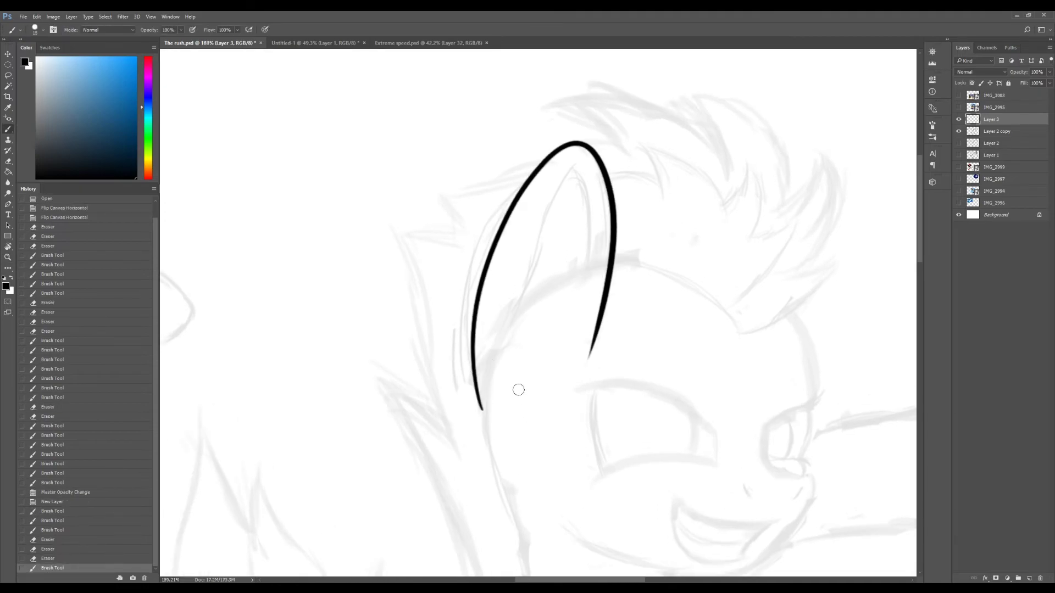
{"action": "mouse_move", "coordinate": [563, 227]}
{"action": "left_mouse_down"}
{"action": "mouse_move", "coordinate": [525, 240]}
{"action": "mouse_move", "coordinate": [587, 205]}
{"action": "mouse_move", "coordinate": [519, 295]}
{"action": "left_mouse_up"}
Ink the inner-ear line inside the outline, redrawing it slightly longer to reach the tip.
{"action": "key", "text": "ctrl+z"}
{"action": "mouse_move", "coordinate": [588, 164]}
{"action": "left_mouse_down"}
{"action": "mouse_move", "coordinate": [497, 316]}
{"action": "mouse_move", "coordinate": [567, 189]}
{"action": "mouse_move", "coordinate": [510, 332]}
{"action": "left_mouse_up"}
{"action": "key", "text": "ctrl+z"}
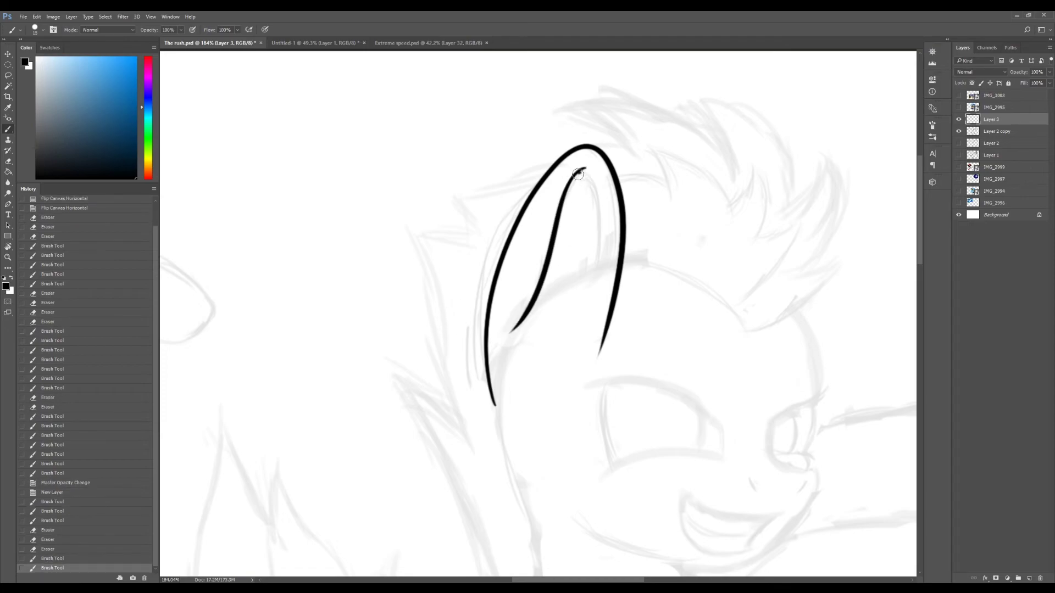
{"action": "left_click_drag", "start_coordinate": [579, 173], "coordinate": [580, 280]}
{"action": "key", "text": "ctrl+z"}
{"action": "mouse_move", "coordinate": [578, 173]}
{"action": "left_mouse_down"}
{"action": "mouse_move", "coordinate": [595, 281]}
{"action": "mouse_move", "coordinate": [587, 314]}
{"action": "left_mouse_up"}
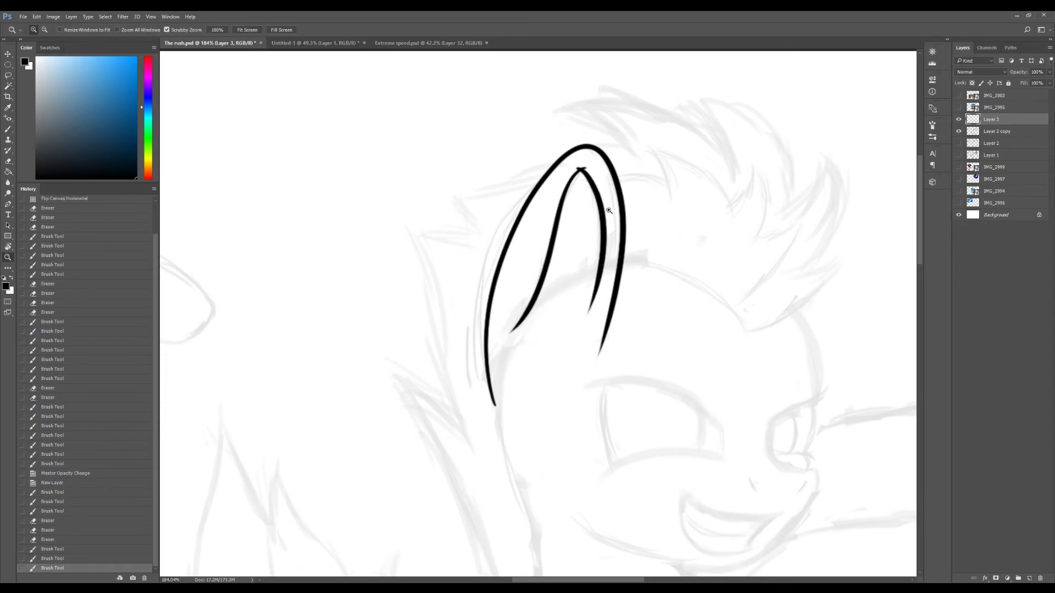
Zoom out and back in close on the ear tip to check both lines meet.
{"action": "left_click_drag", "start_coordinate": [609, 211], "coordinate": [572, 204]}
{"action": "scroll", "coordinate": [581, 251], "scroll_direction": "down", "scroll_amount": 4}
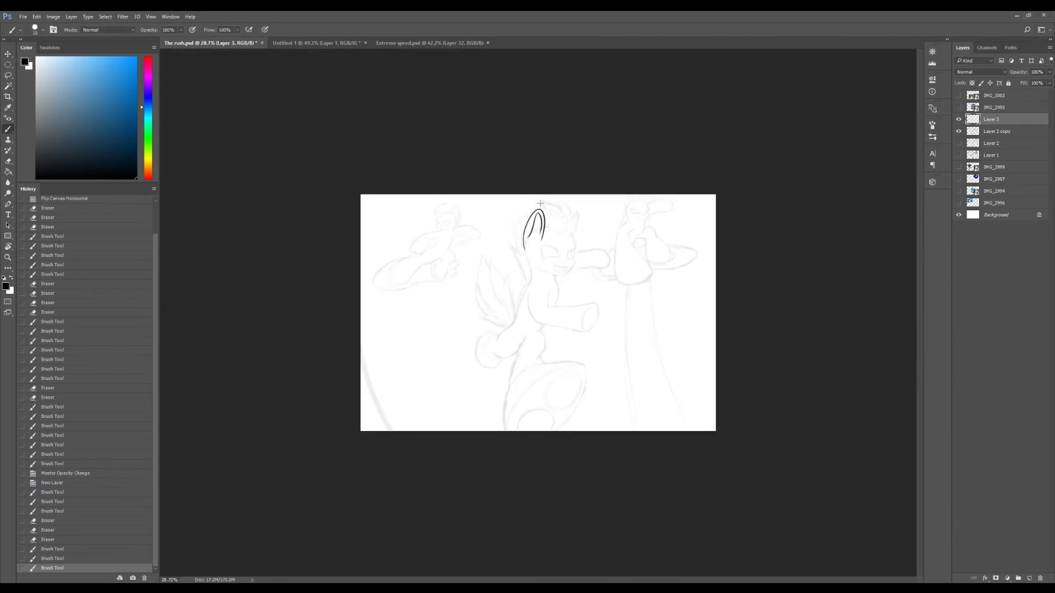
{"action": "scroll", "coordinate": [536, 225], "scroll_direction": "up", "scroll_amount": 8}
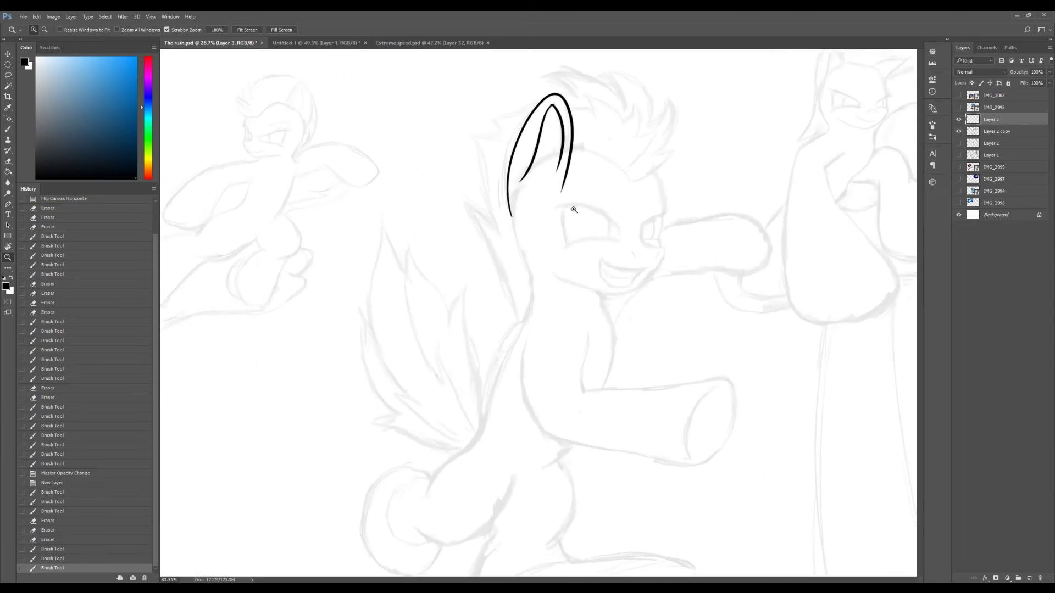
{"action": "left_click_drag", "start_coordinate": [568, 190], "coordinate": [547, 271]}
{"action": "left_click_drag", "start_coordinate": [550, 232], "coordinate": [568, 228]}
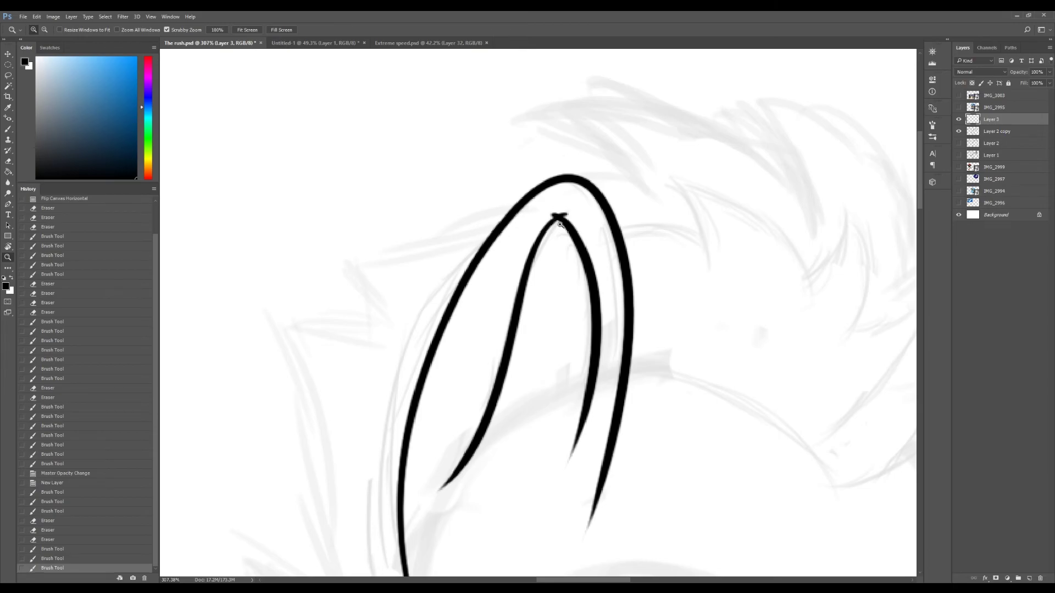
{"action": "mouse_move", "coordinate": [559, 224]}
{"action": "left_mouse_down"}
{"action": "mouse_move", "coordinate": [584, 235]}
{"action": "mouse_move", "coordinate": [559, 232]}
{"action": "left_mouse_up"}
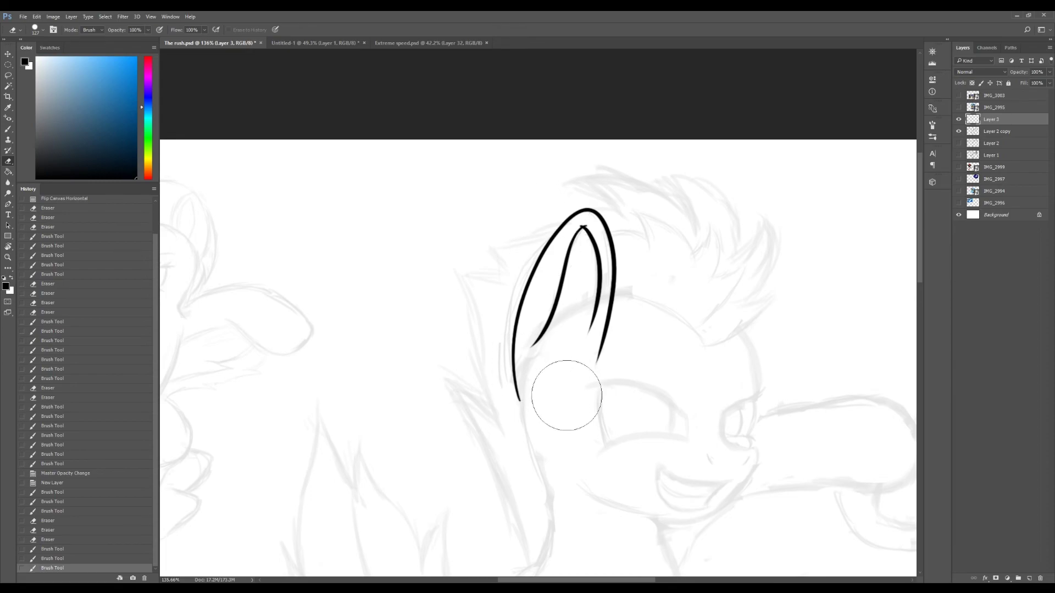
Try inking the outer ear arc twice, then undo those strokes.
{"action": "key", "text": "z"}
{"action": "scroll", "coordinate": [630, 337], "scroll_direction": "down", "scroll_amount": 2}
{"action": "key", "text": "e"}
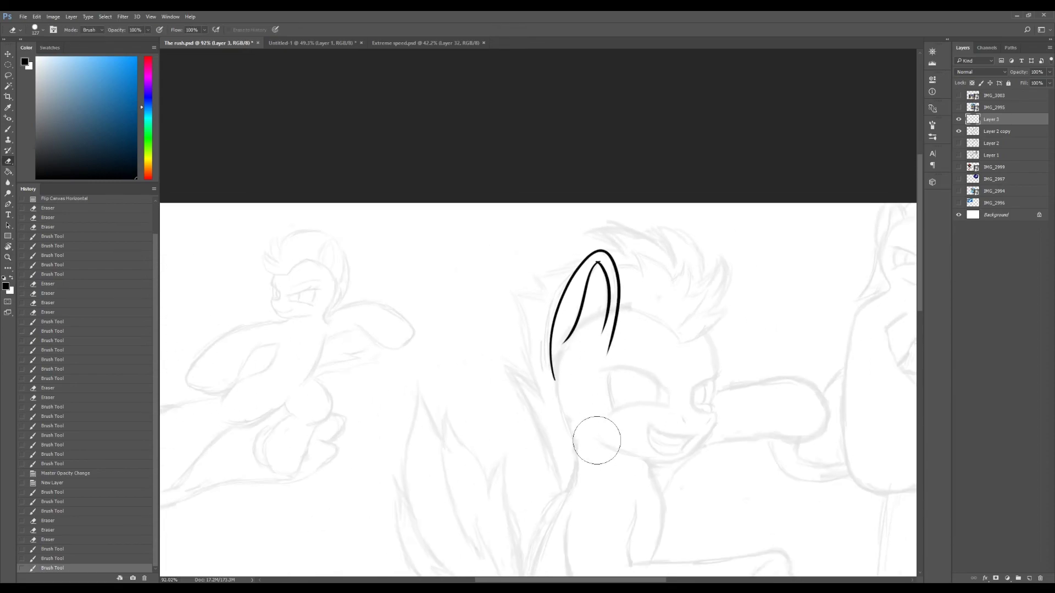
{"action": "left_click_drag", "start_coordinate": [452, 474], "coordinate": [560, 372]}
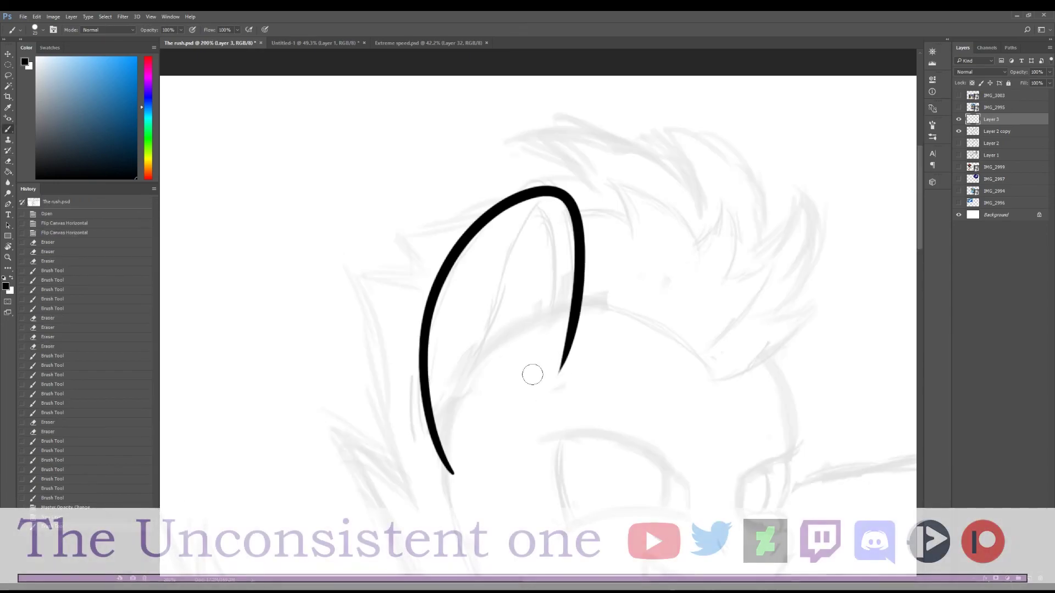
{"action": "key", "text": "ctrl+z"}
{"action": "mouse_move", "coordinate": [442, 455]}
{"action": "left_mouse_down"}
{"action": "mouse_move", "coordinate": [546, 364]}
{"action": "mouse_move", "coordinate": [503, 262]}
{"action": "left_mouse_up"}
{"action": "key", "text": "ctrl+alt+z"}
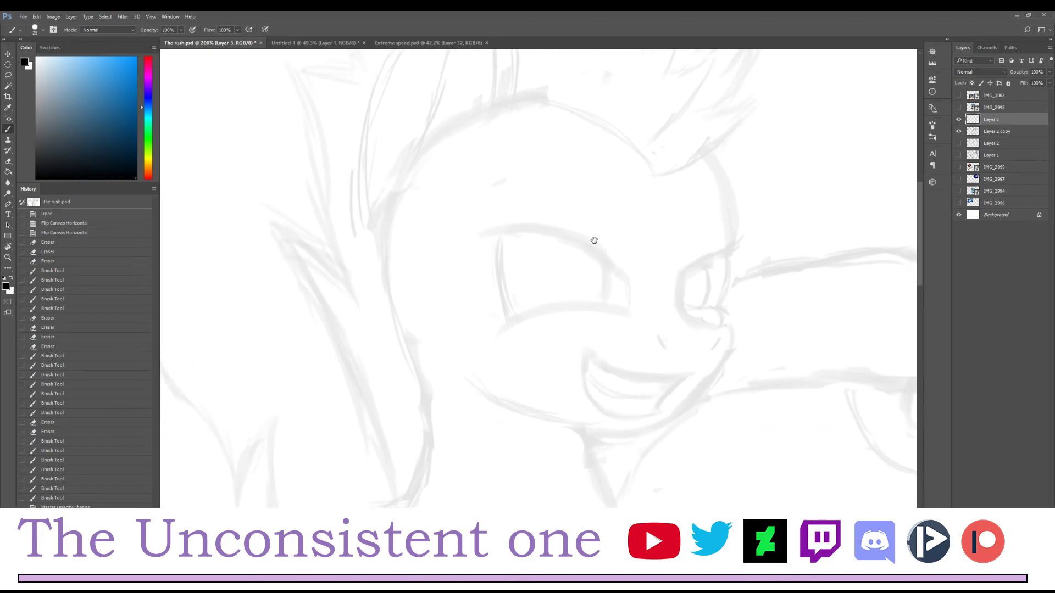
Attempt the curved jaw line under the mouth several times, undoing each try.
{"action": "left_click_drag", "start_coordinate": [668, 280], "coordinate": [457, 347]}
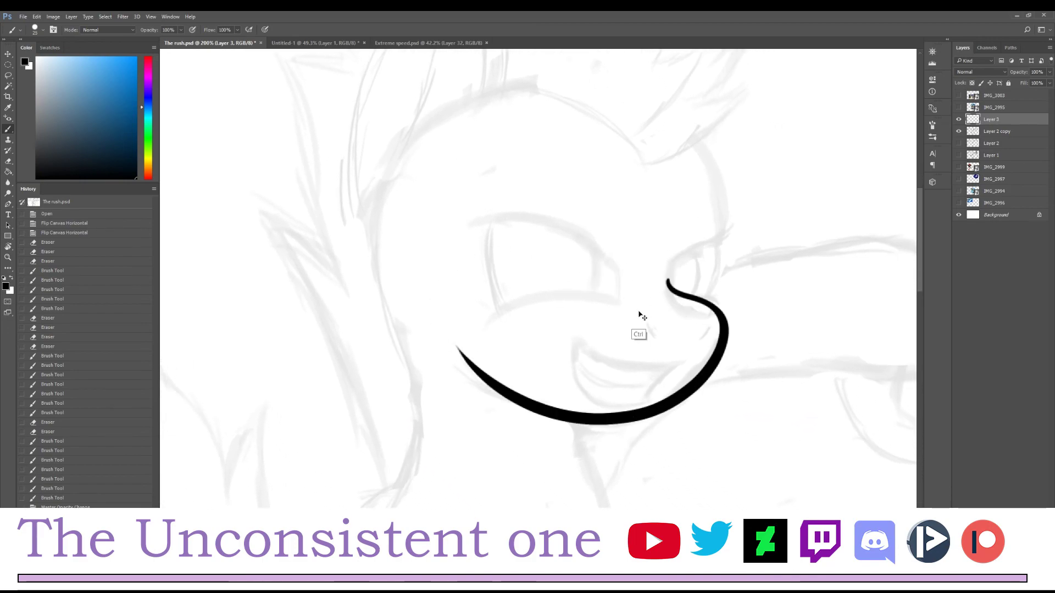
{"action": "key", "text": "ctrl+alt+z"}
{"action": "mouse_move", "coordinate": [577, 278]}
{"action": "left_mouse_down"}
{"action": "mouse_move", "coordinate": [613, 348]}
{"action": "mouse_move", "coordinate": [564, 322]}
{"action": "left_mouse_up"}
{"action": "scroll", "coordinate": [564, 323], "scroll_direction": "up", "scroll_amount": 2}
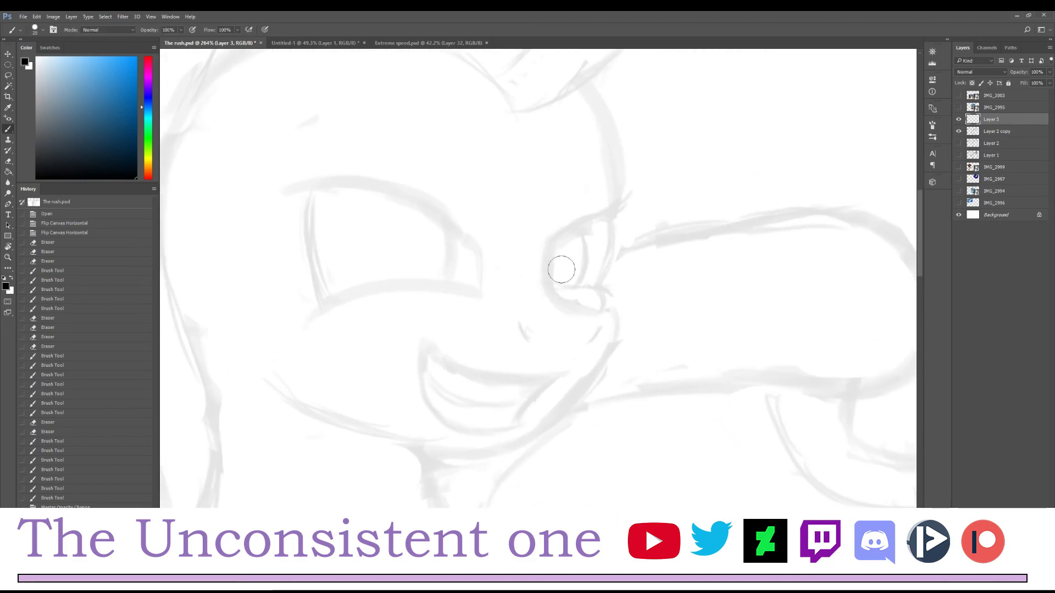
{"action": "mouse_move", "coordinate": [557, 240]}
{"action": "left_mouse_down"}
{"action": "mouse_move", "coordinate": [548, 265]}
{"action": "mouse_move", "coordinate": [627, 316]}
{"action": "mouse_move", "coordinate": [647, 244]}
{"action": "mouse_move", "coordinate": [483, 377]}
{"action": "left_mouse_up"}
{"action": "key", "text": "ctrl+alt+z"}
{"action": "mouse_move", "coordinate": [670, 271]}
{"action": "left_mouse_down"}
{"action": "mouse_move", "coordinate": [447, 425]}
{"action": "mouse_move", "coordinate": [502, 412]}
{"action": "mouse_move", "coordinate": [446, 425]}
{"action": "left_mouse_up"}
{"action": "key", "text": "ctrl+alt+z"}
{"action": "mouse_move", "coordinate": [528, 398]}
{"action": "left_mouse_down"}
{"action": "mouse_move", "coordinate": [345, 337]}
{"action": "mouse_move", "coordinate": [401, 381]}
{"action": "mouse_move", "coordinate": [401, 266]}
{"action": "left_mouse_up"}
{"action": "key", "text": "ctrl+alt+z"}
Rotate the canvas about 90° and ink the curved stroke sweeping up toward the cheek.
{"action": "key", "text": "r"}
{"action": "left_click_drag", "start_coordinate": [471, 223], "coordinate": [449, 286]}
{"action": "scroll", "coordinate": [449, 286], "scroll_direction": "up", "scroll_amount": 1}
{"action": "left_click_drag", "start_coordinate": [437, 389], "coordinate": [540, 132]}
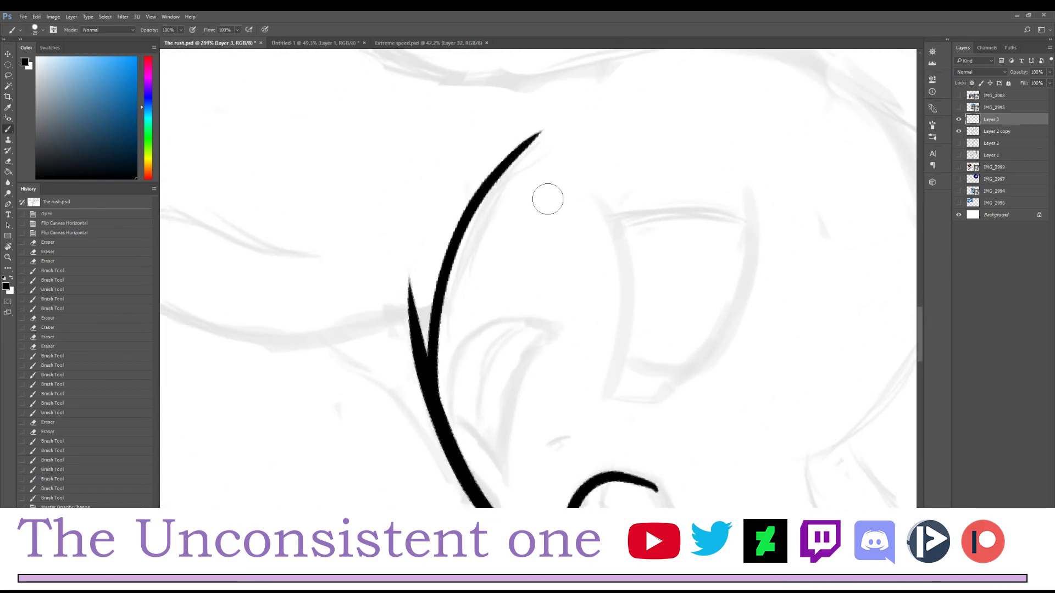
{"action": "key", "text": "ctrl+alt+z"}
{"action": "left_click_drag", "start_coordinate": [443, 409], "coordinate": [560, 139]}
Rotate the view to about 75°, zoom in on the crossing strokes, and resize the eraser.
{"action": "key", "text": "z"}
{"action": "left_click_drag", "start_coordinate": [524, 264], "coordinate": [487, 266]}
{"action": "key", "text": "r"}
{"action": "mouse_move", "coordinate": [552, 224]}
{"action": "left_mouse_down"}
{"action": "mouse_move", "coordinate": [519, 224]}
{"action": "mouse_move", "coordinate": [455, 348]}
{"action": "left_mouse_up"}
{"action": "key", "text": "z"}
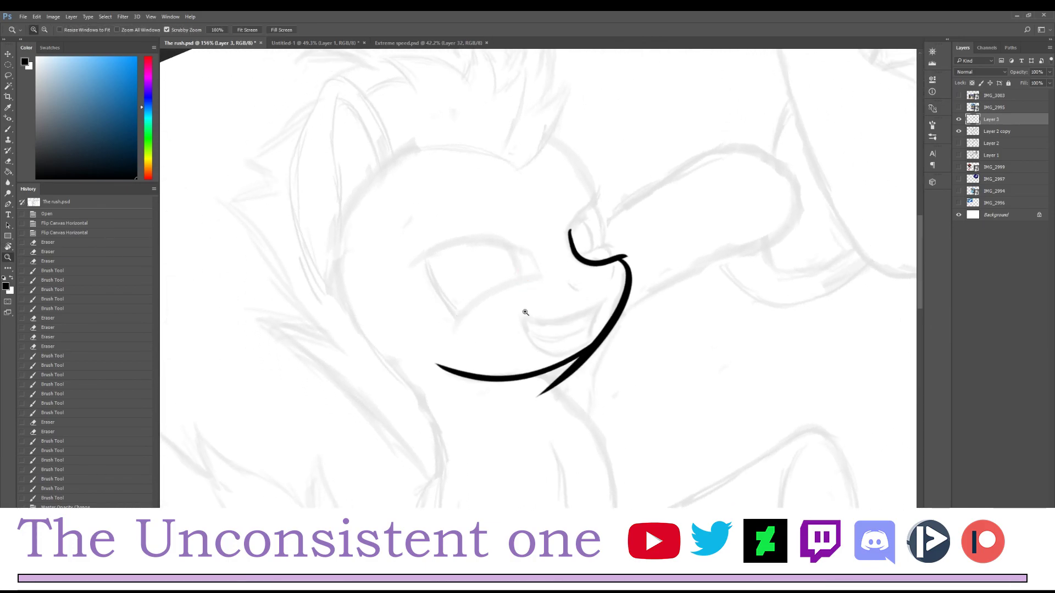
{"action": "left_click_drag", "start_coordinate": [620, 270], "coordinate": [700, 269]}
{"action": "key", "text": "e"}
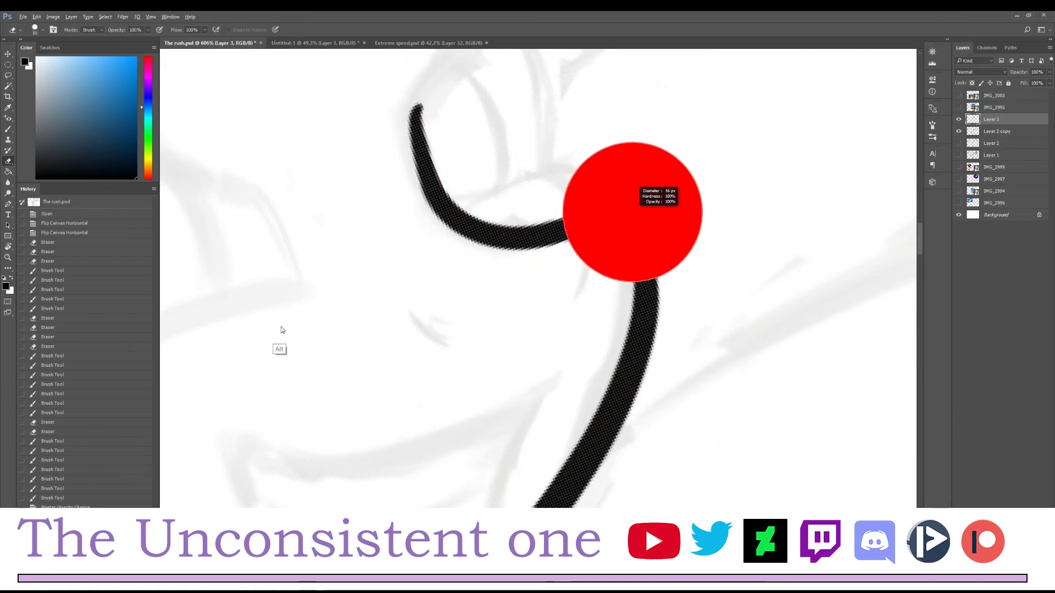